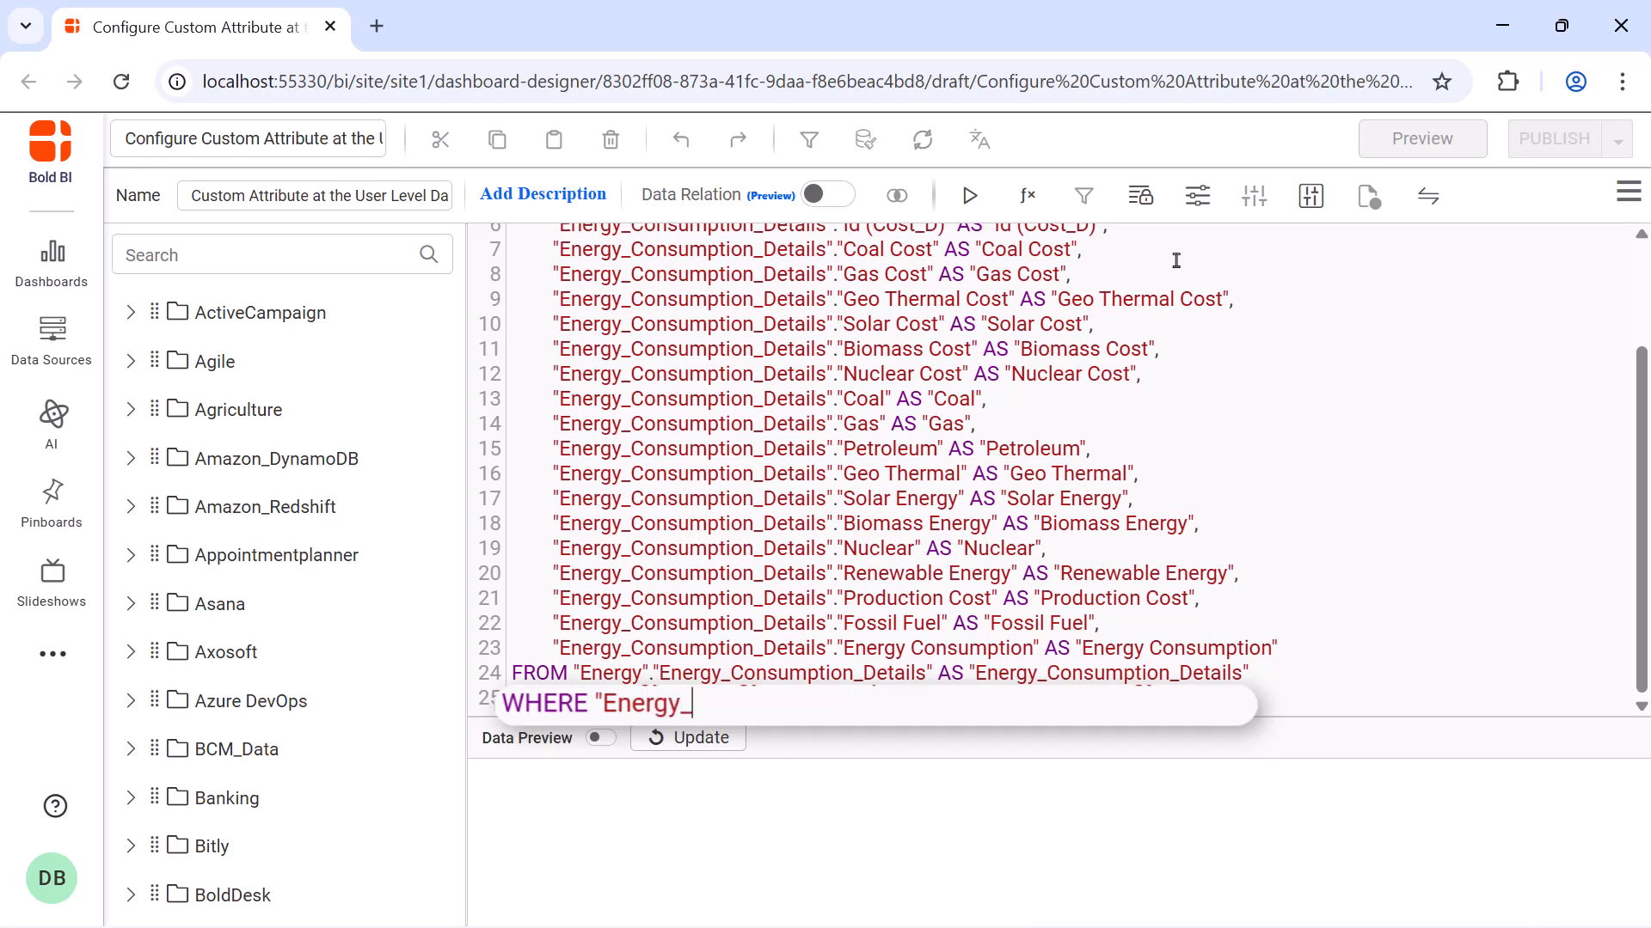
- Complete the query's WHERE clause so "Energy_Consumption_Details"."Sectors" is filtered with IN ('${{:Sector}}')
text("."Sectors" IN ('${{:)
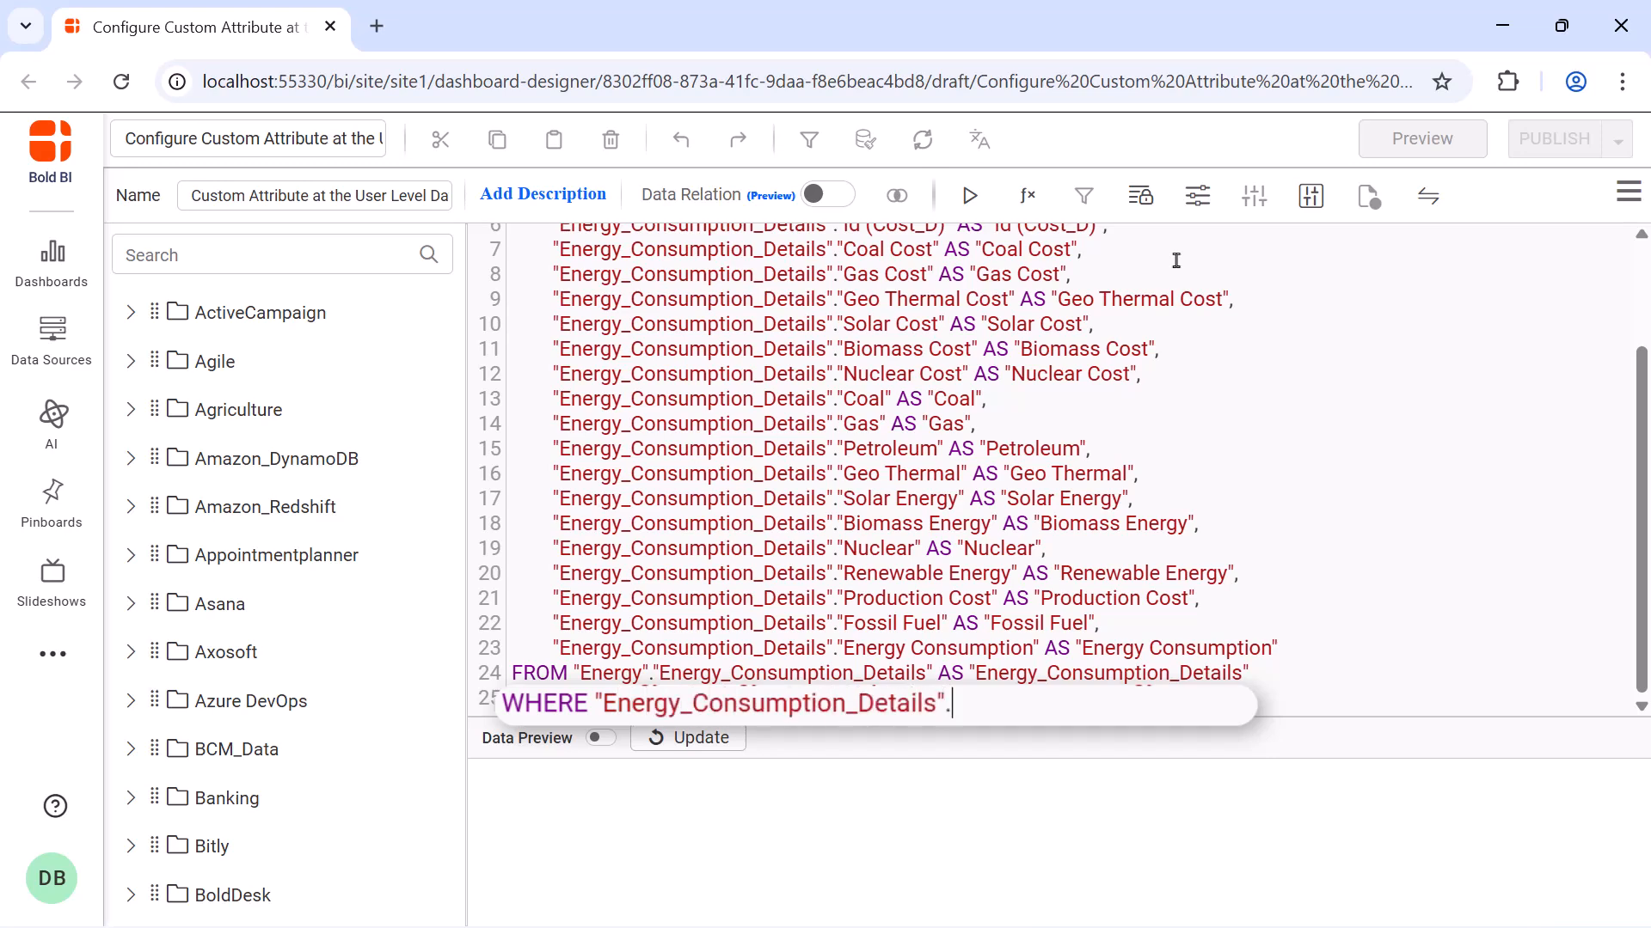
text(Sector}}'))
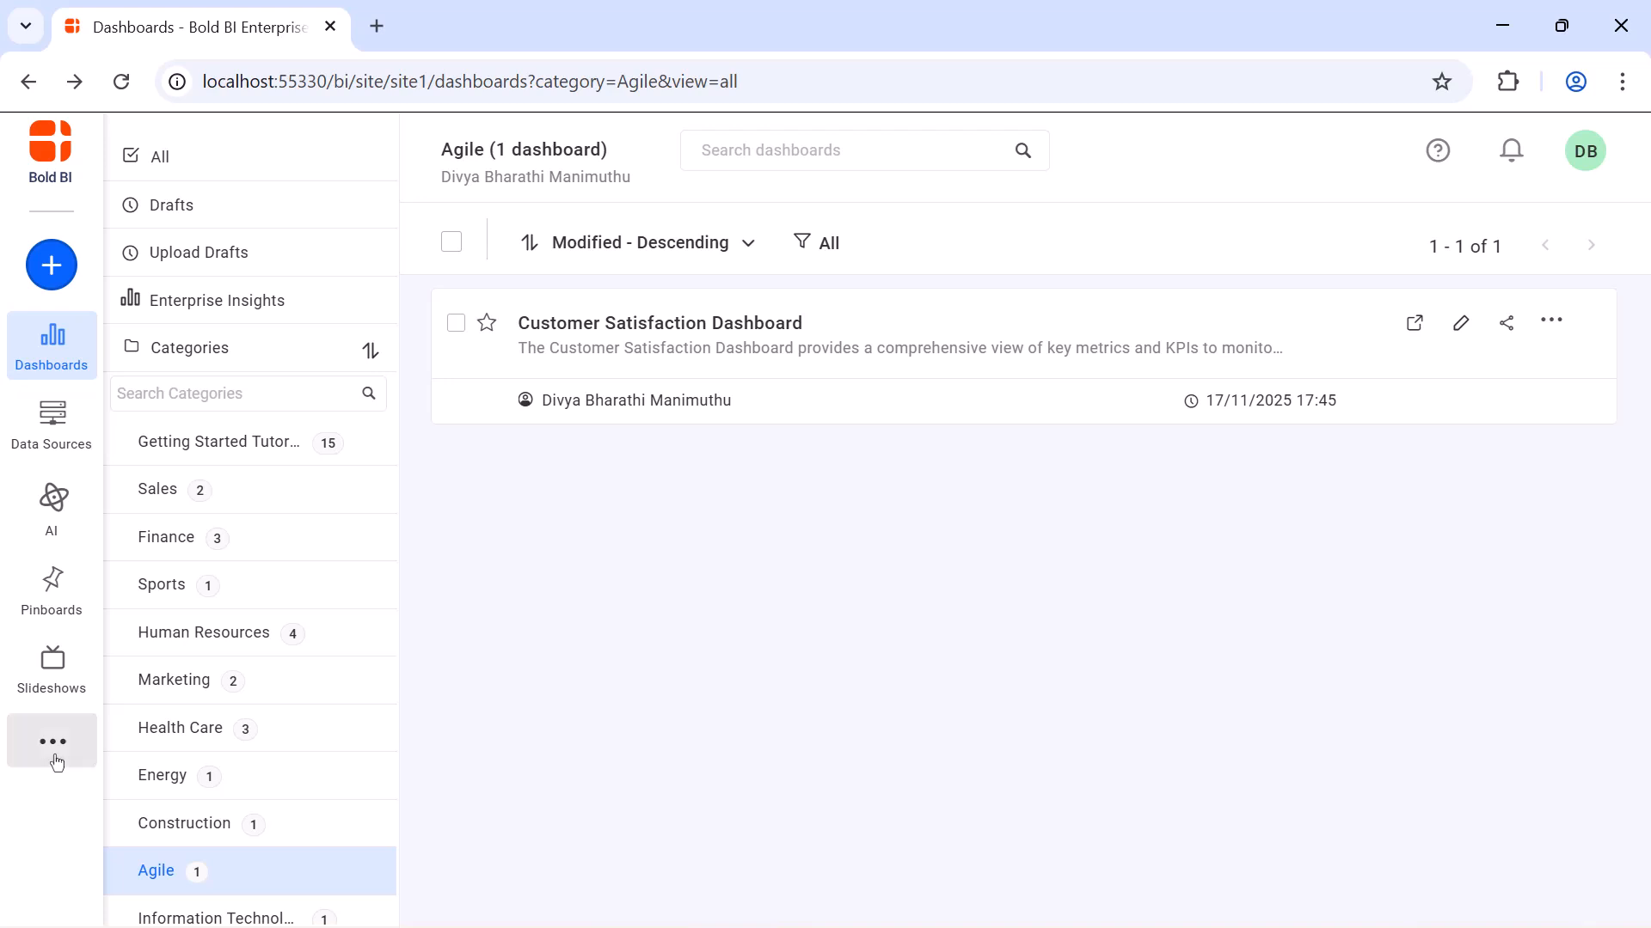
- Go to the site's user management and open the profile of the first listed user
click(52, 741)
click(192, 698)
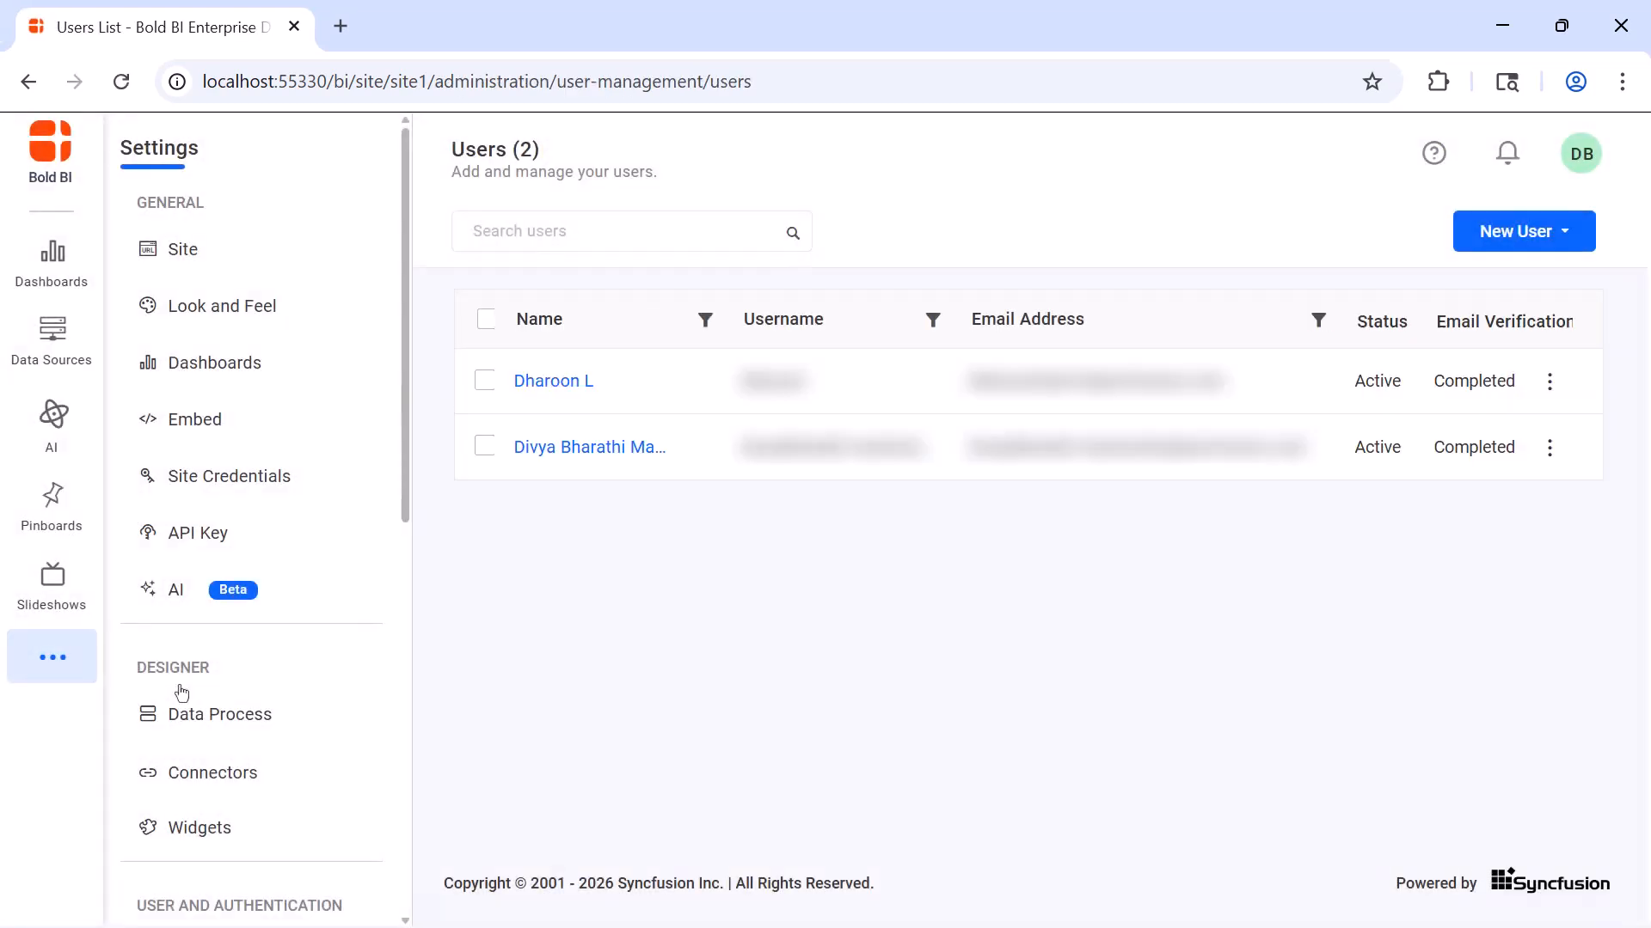
click(565, 387)
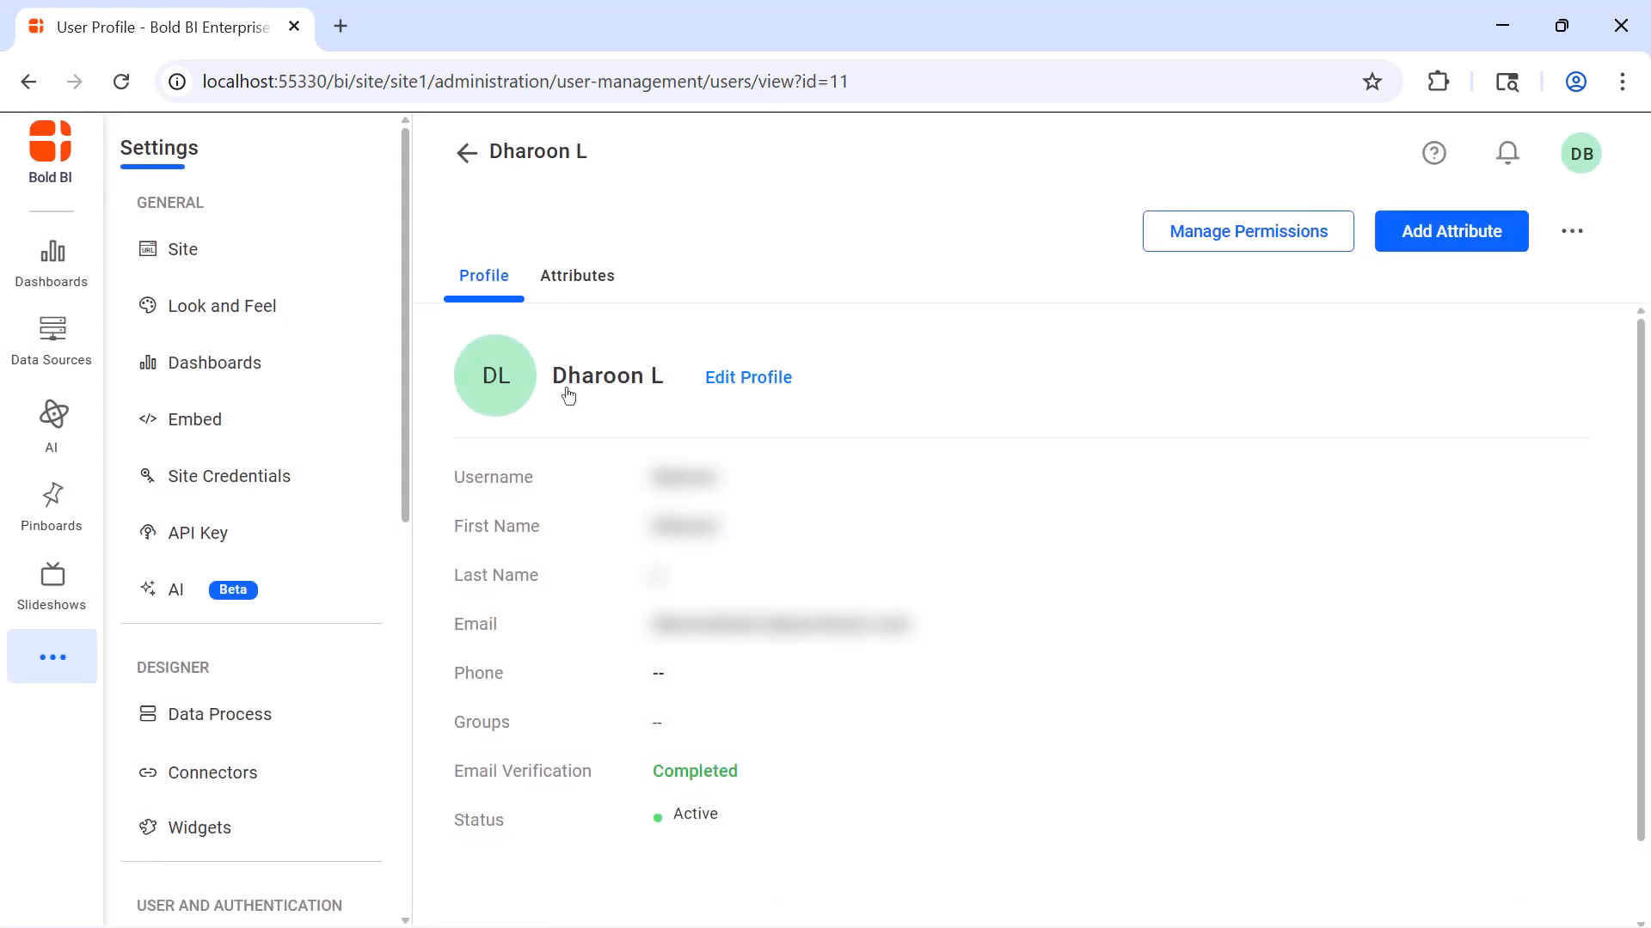
- Add a user attribute named Sector with value 'Traffic','Industrial' and description "Attribute for the sector", and save it
click(1401, 235)
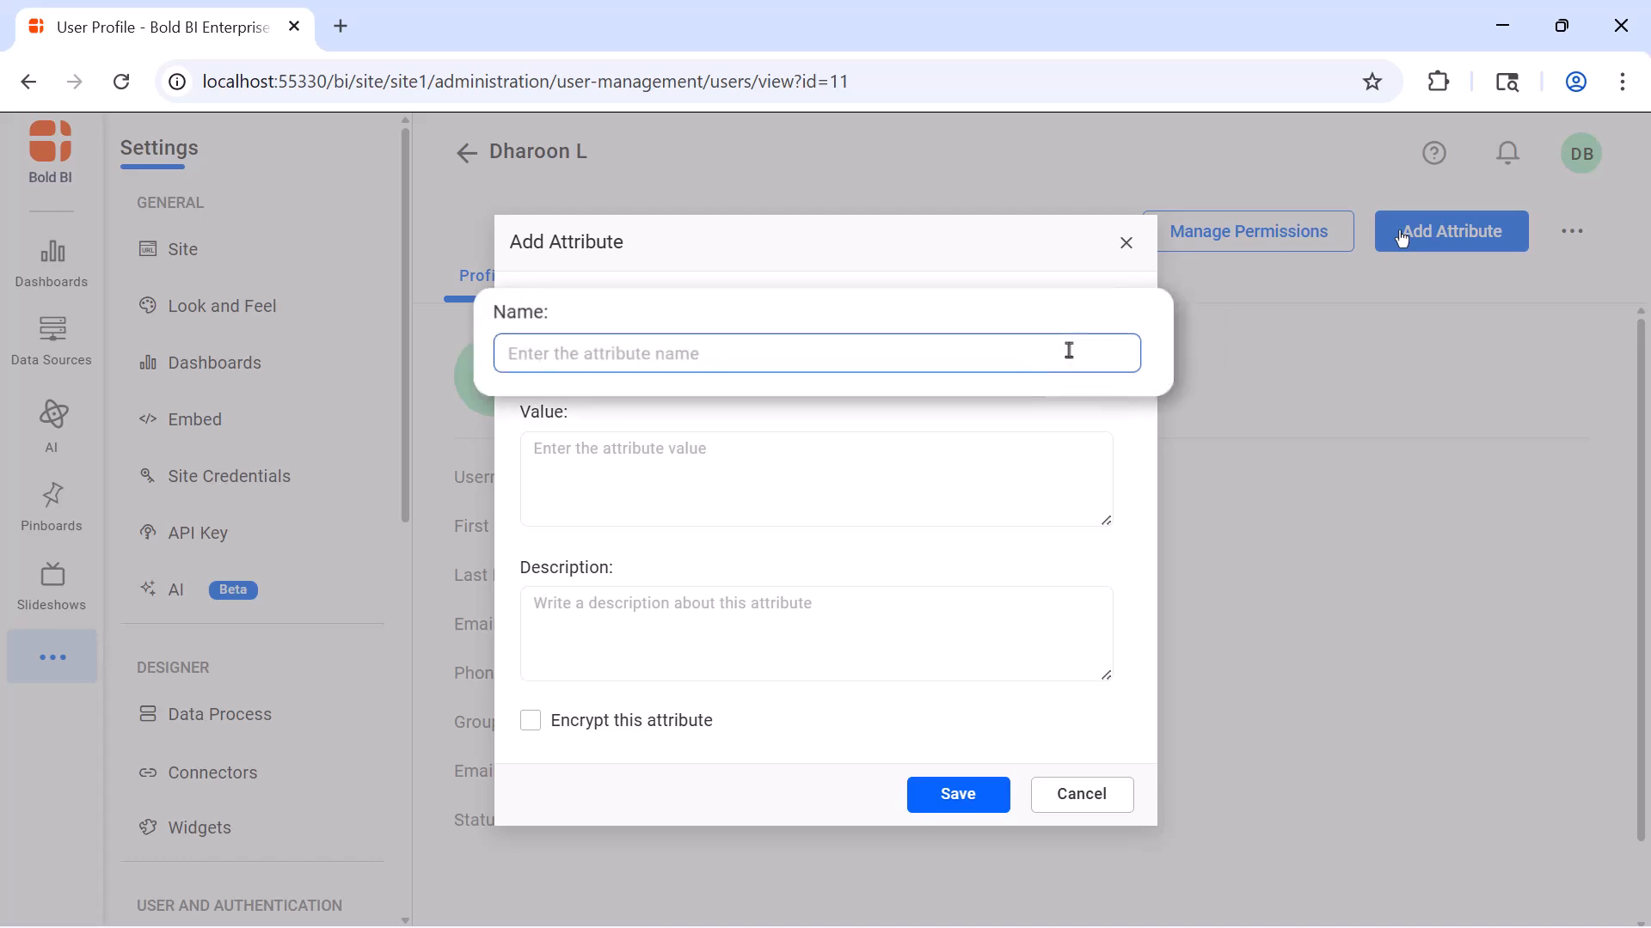
text(Sector)
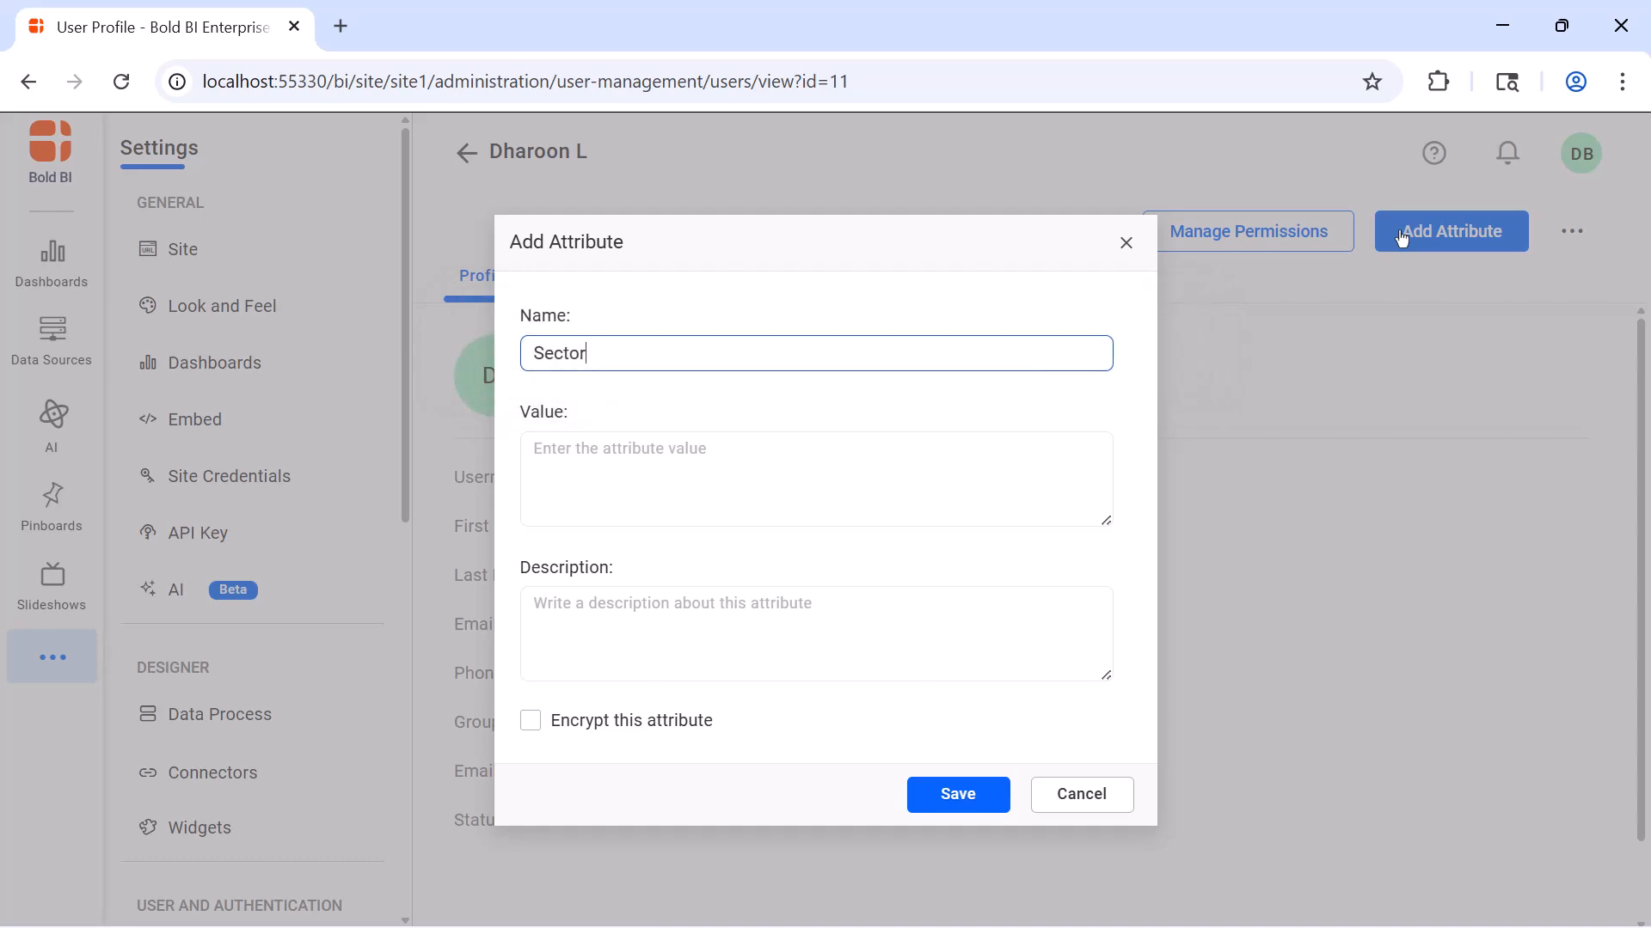
click(1098, 469)
text('Traffic','Industrial')
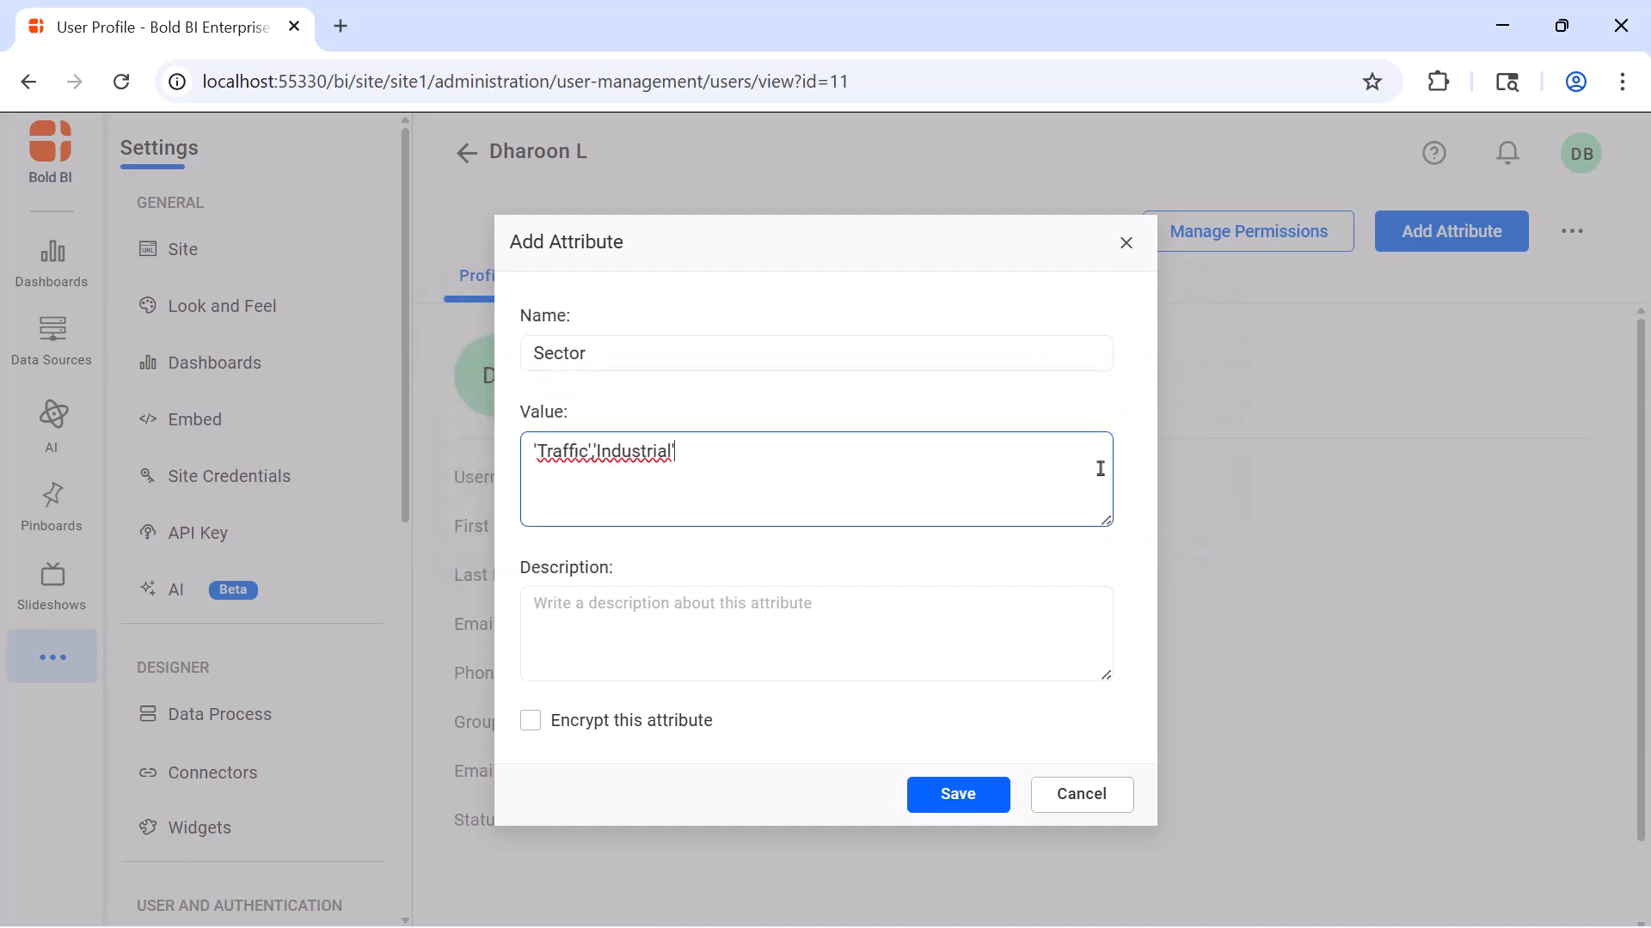
click(997, 591)
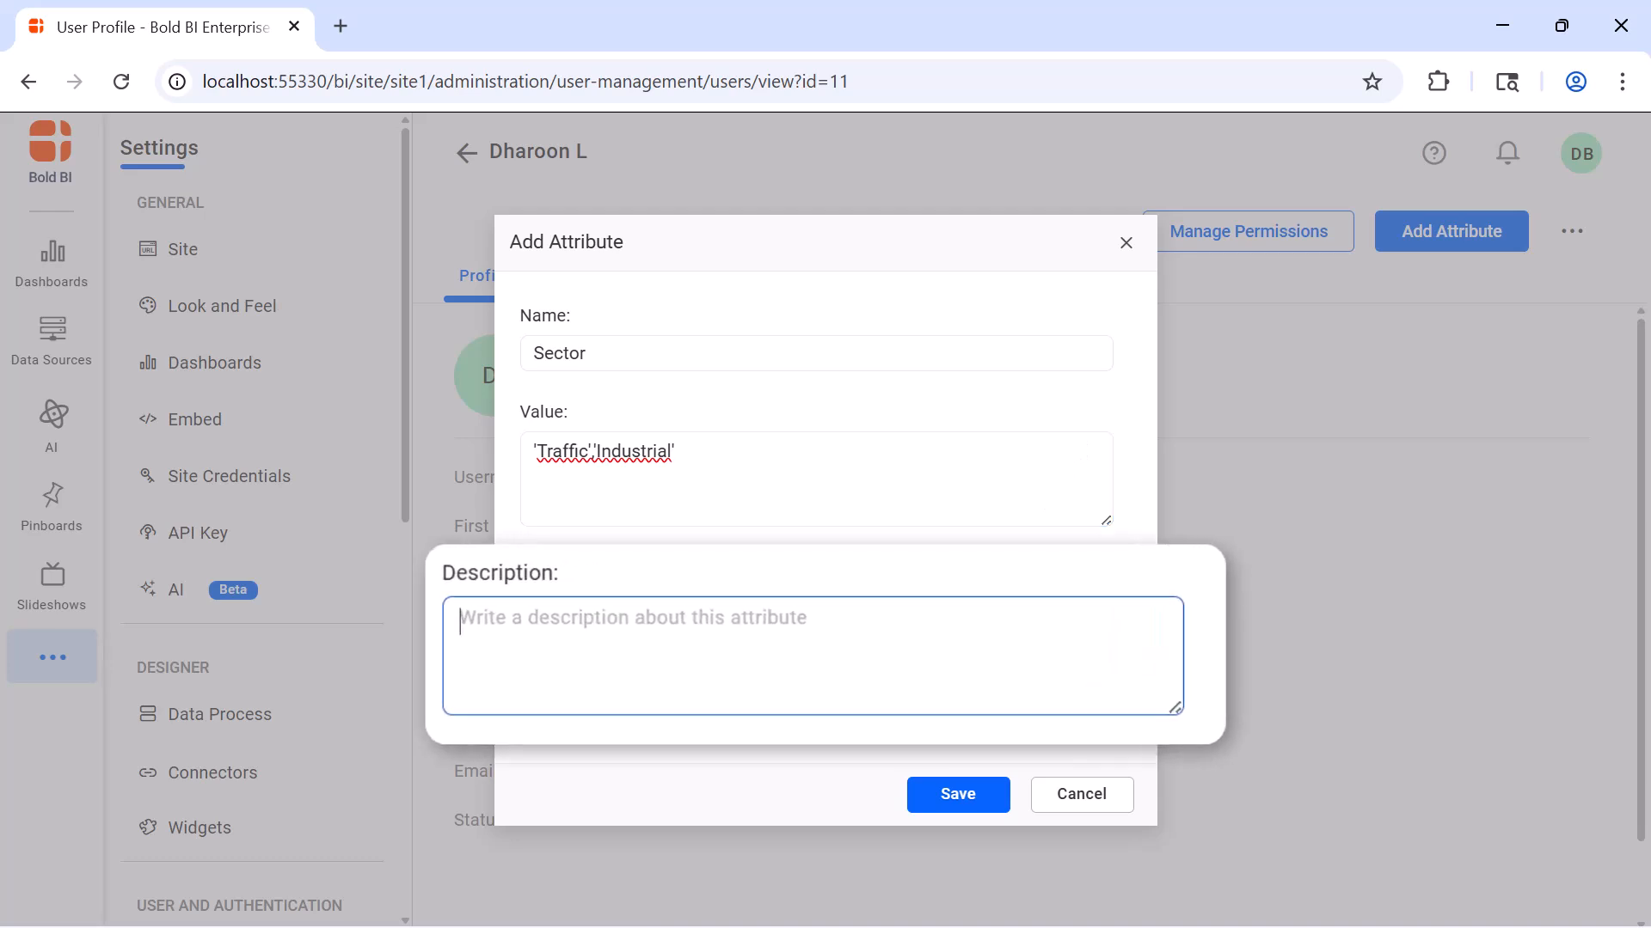
text(Attribute for the sector)
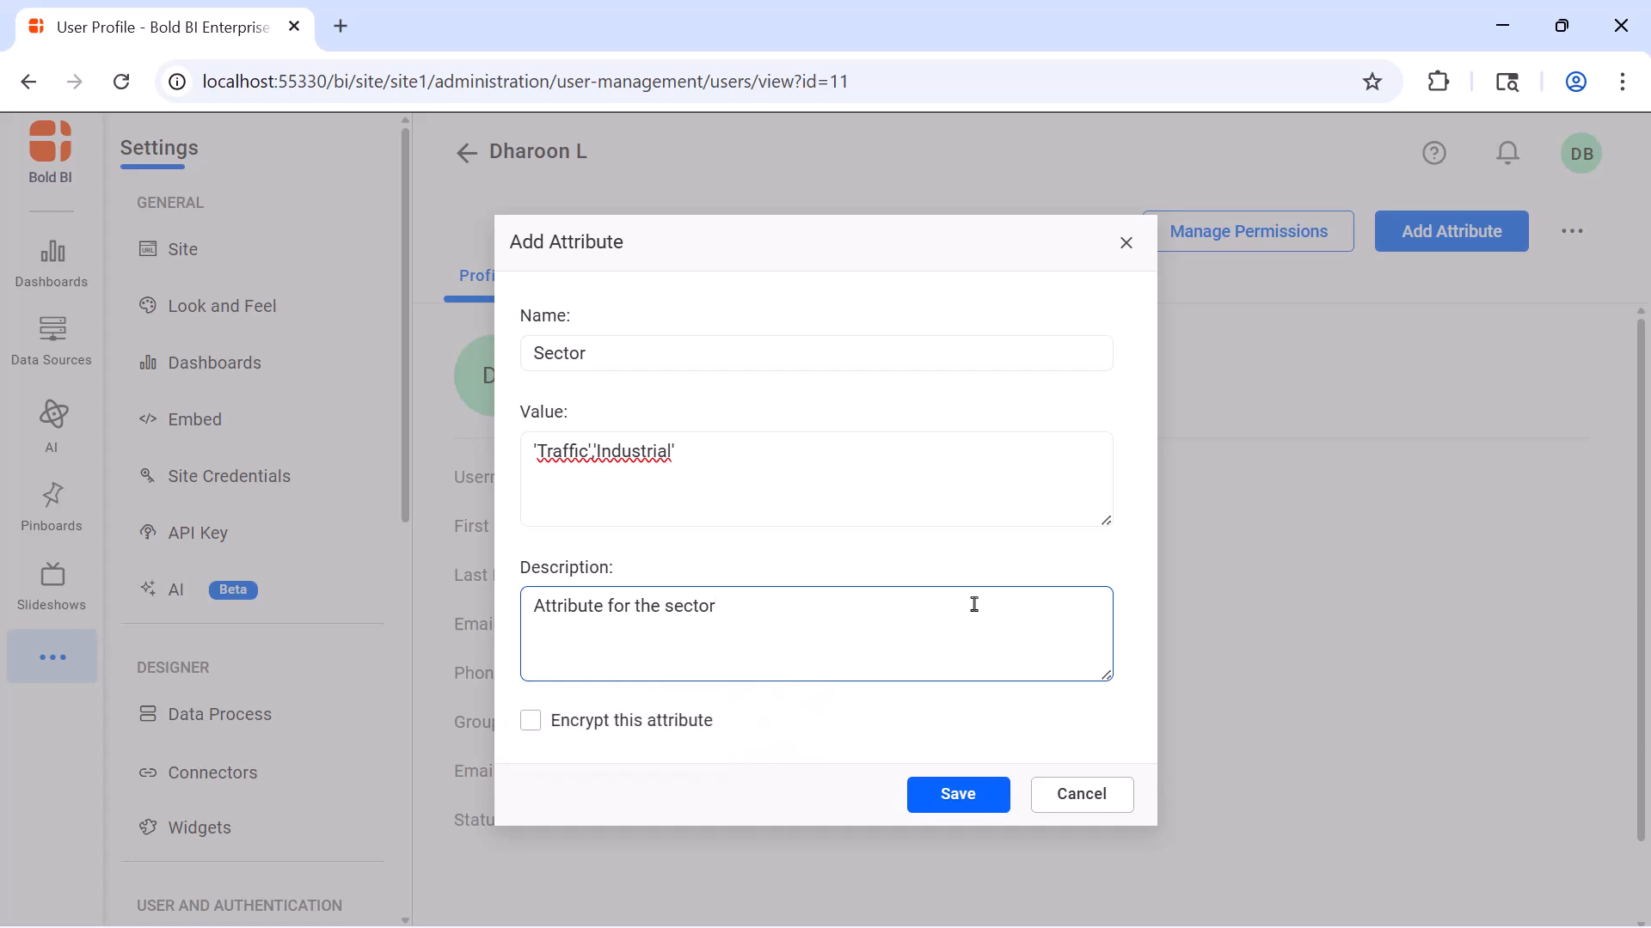
click(967, 792)
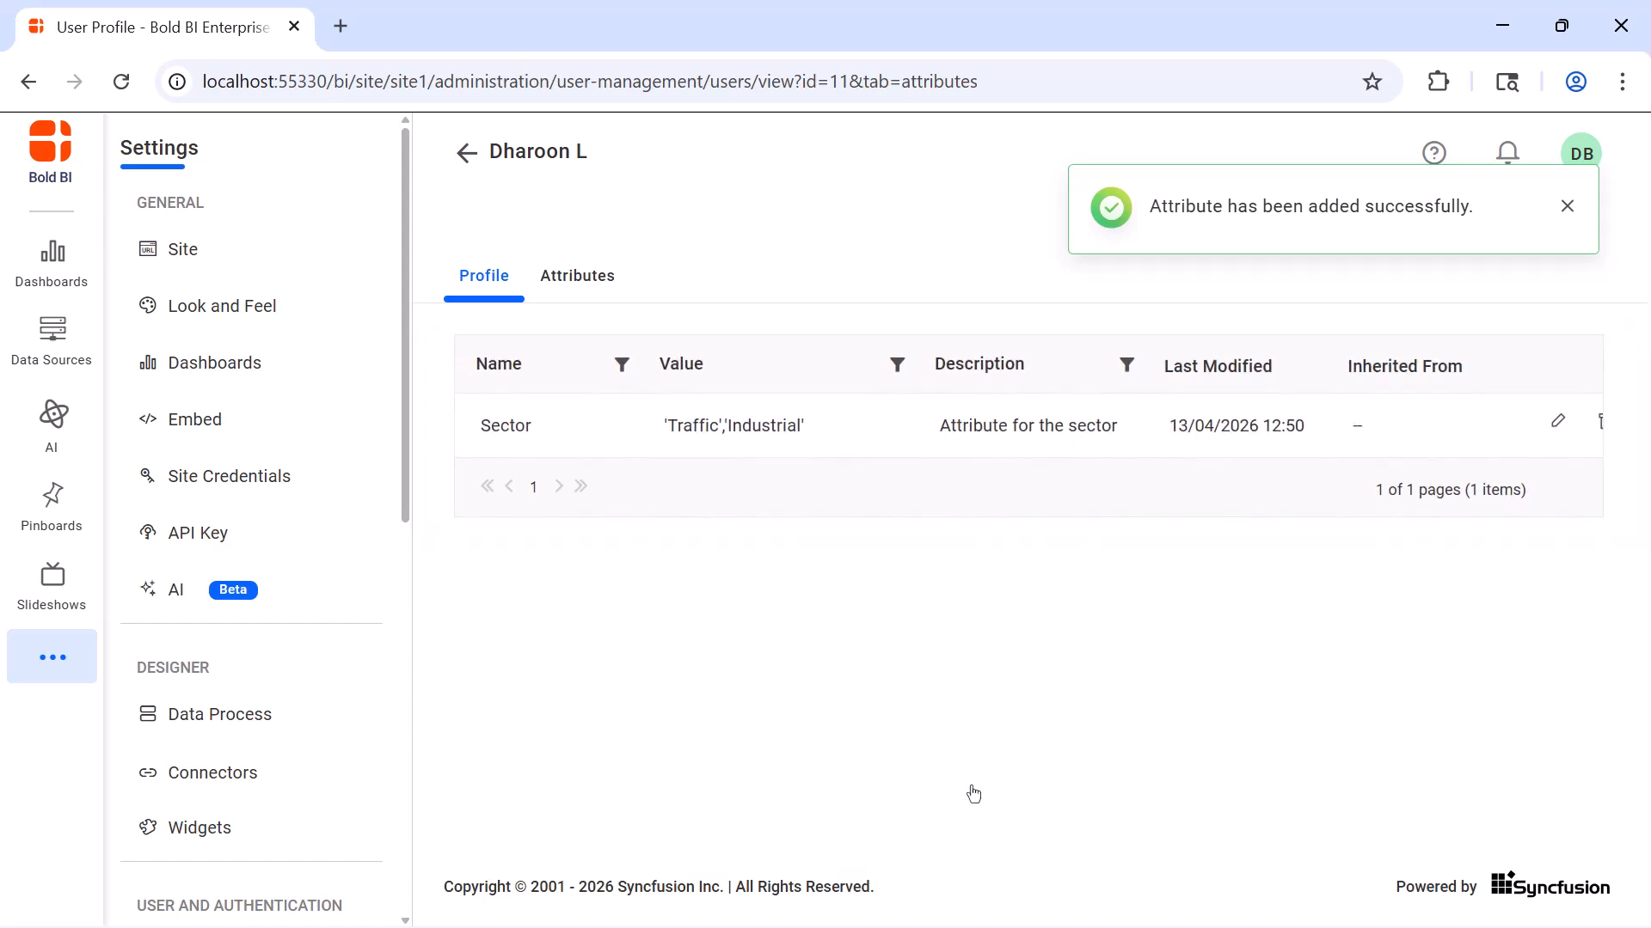
- Add and save a Sector attribute for the second listed user with value 'Residential','Commercial' and description "Attribute for the Sector"
click(467, 159)
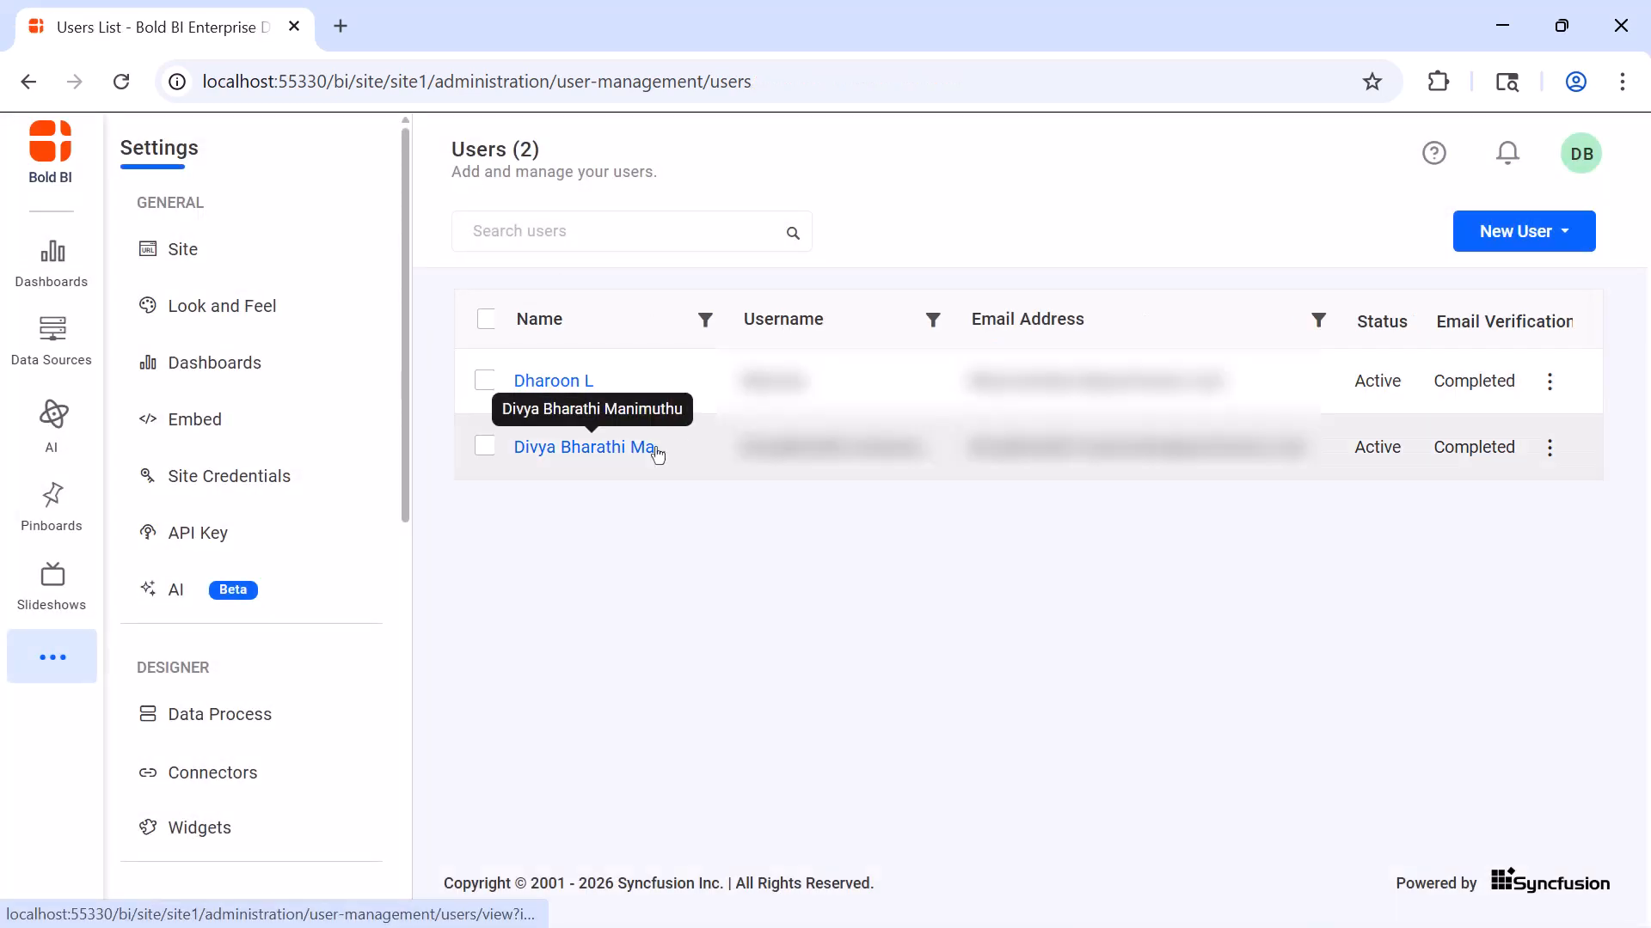
click(654, 449)
click(1478, 245)
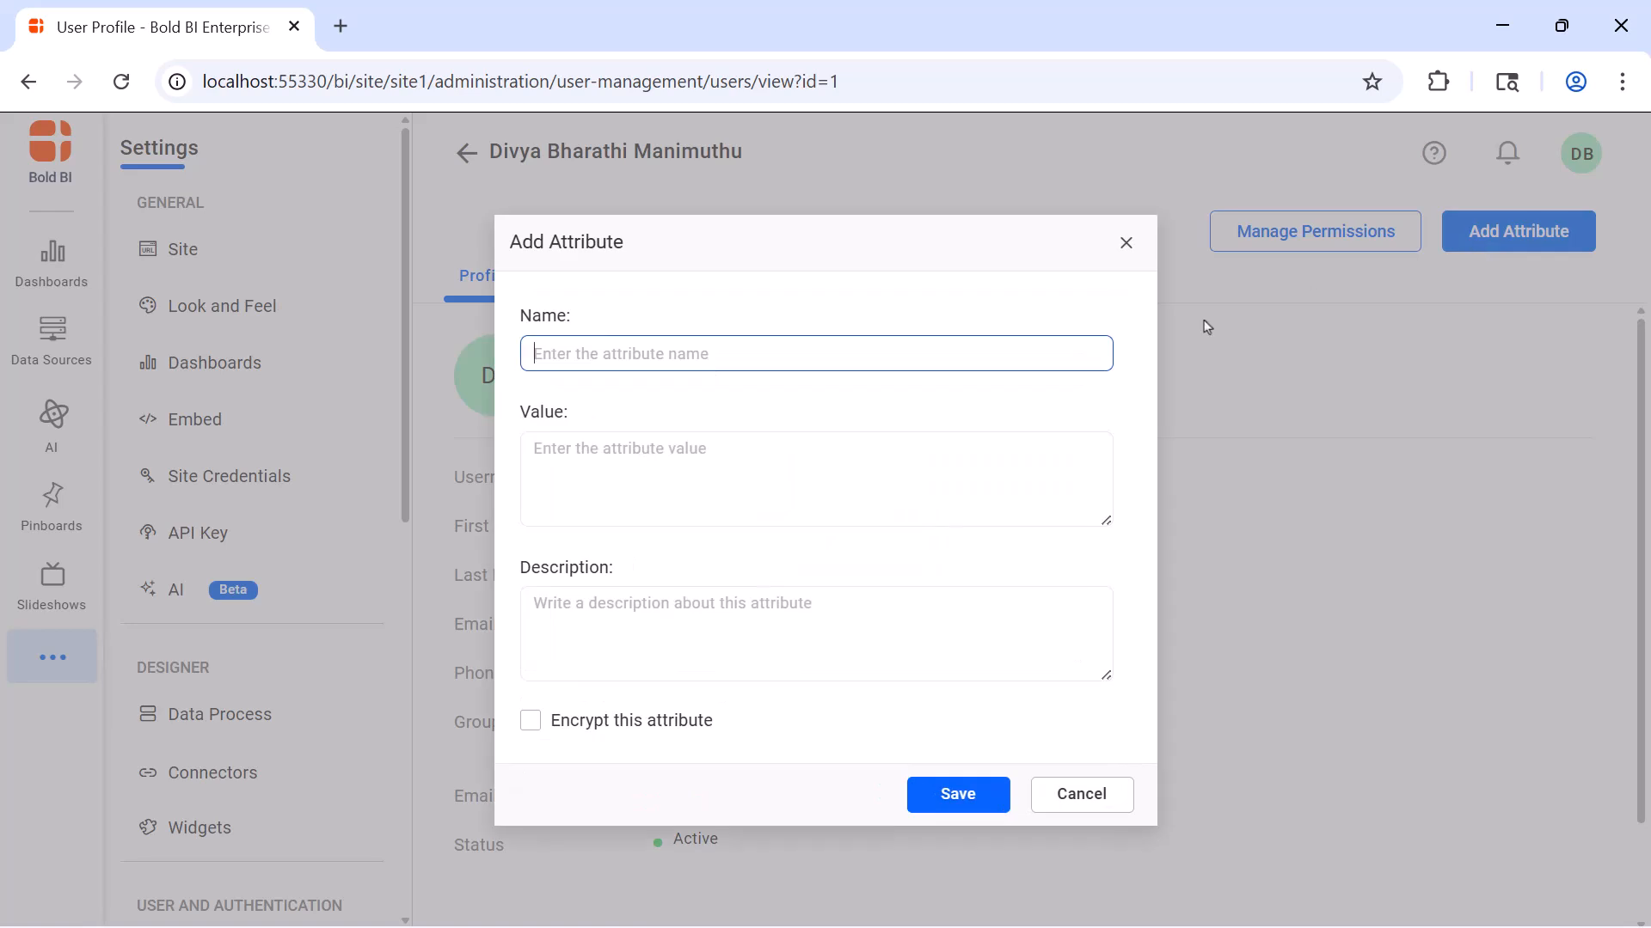
text(Sector)
click(1075, 438)
text('Resi)
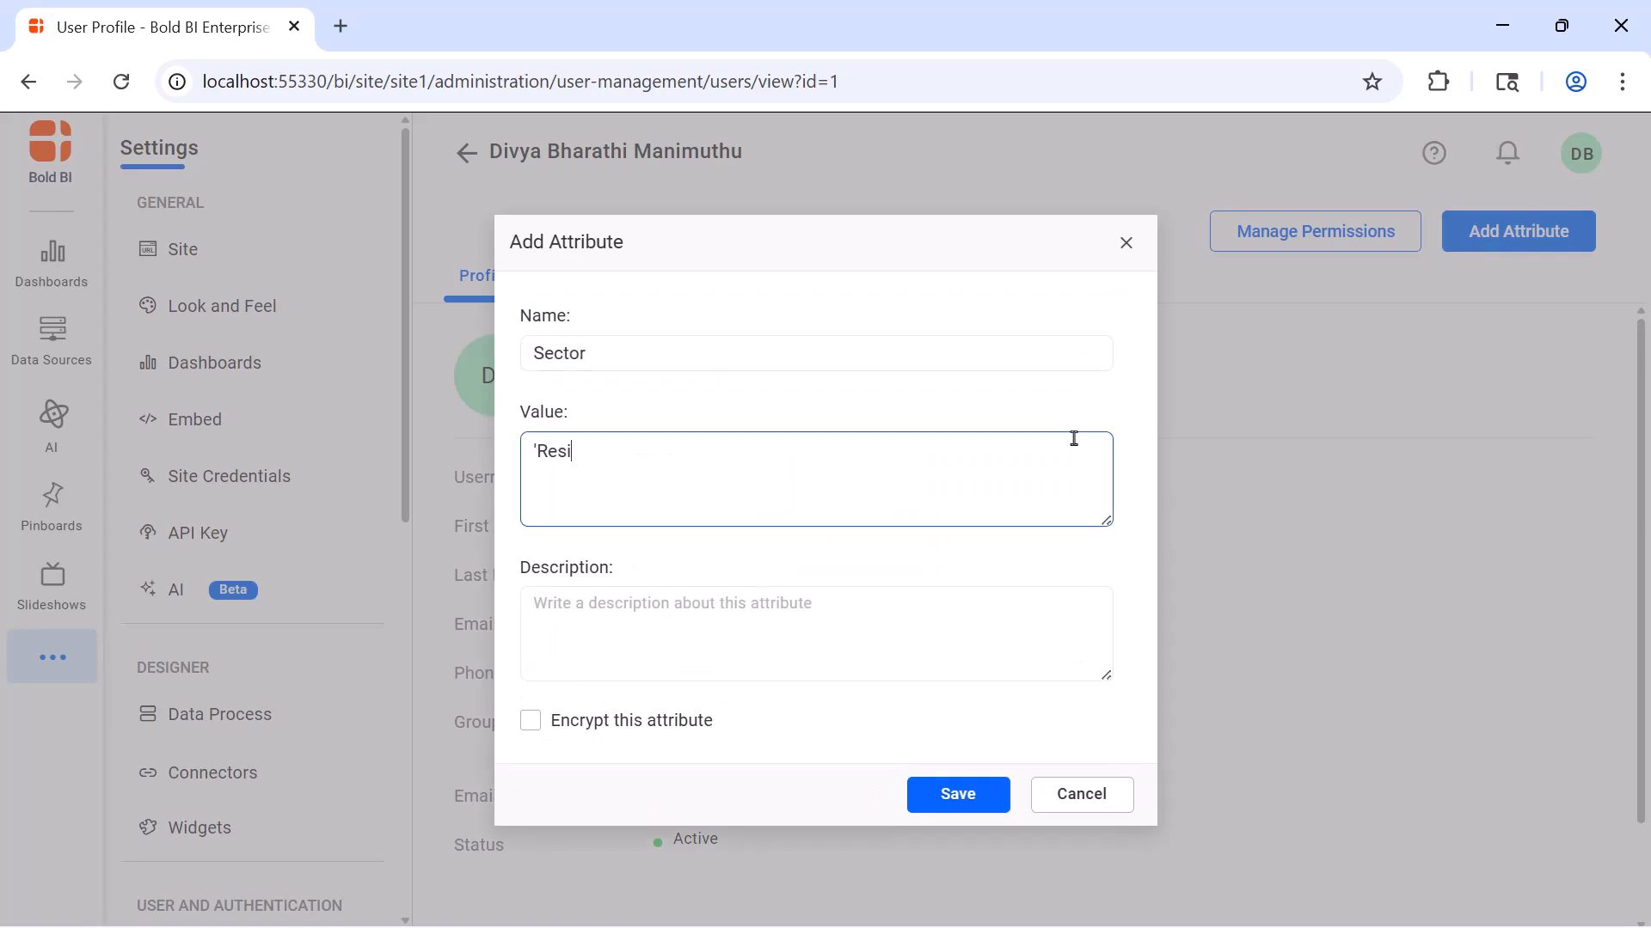
text(dential','Commercial')
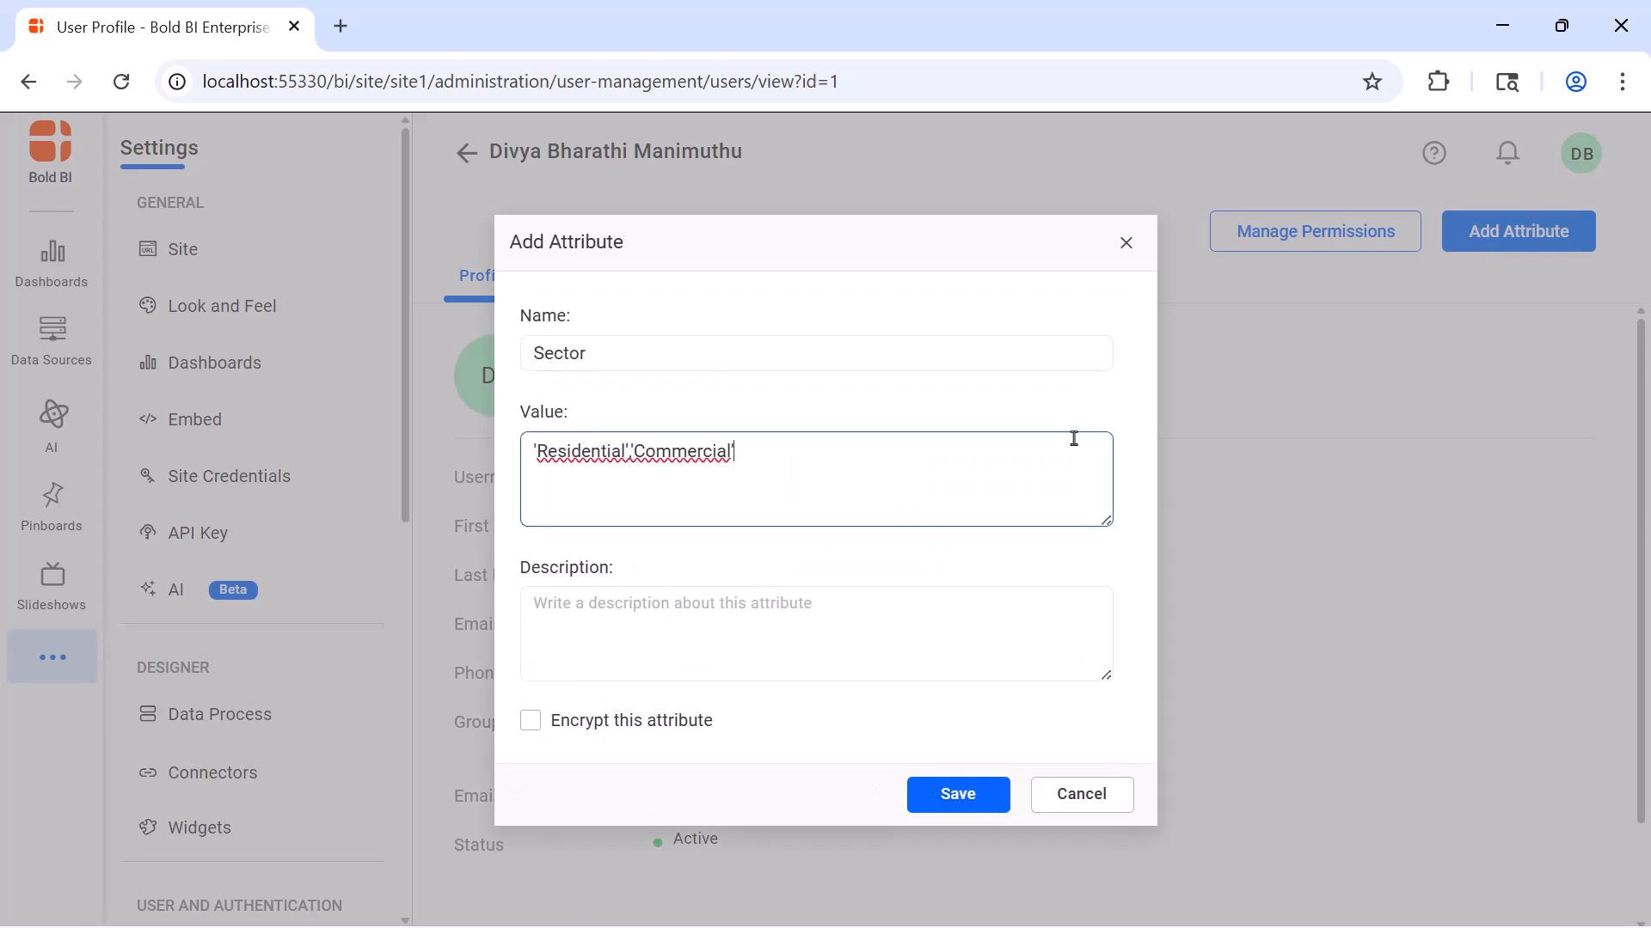
click(1057, 592)
text(Attribute for the Sector)
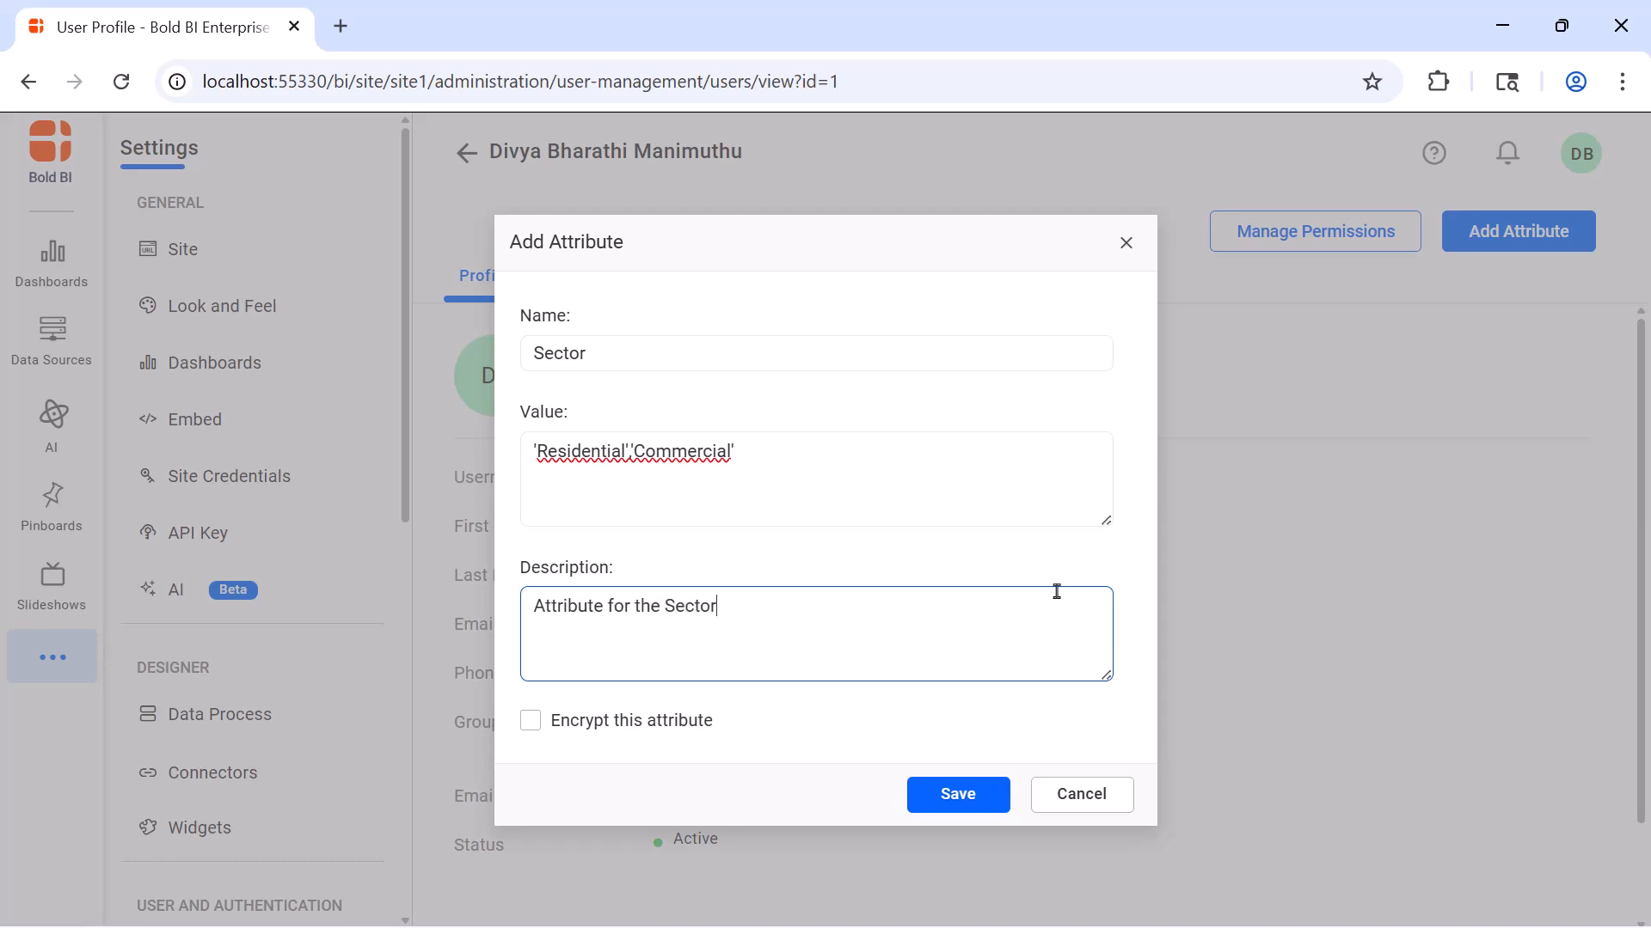
click(992, 789)
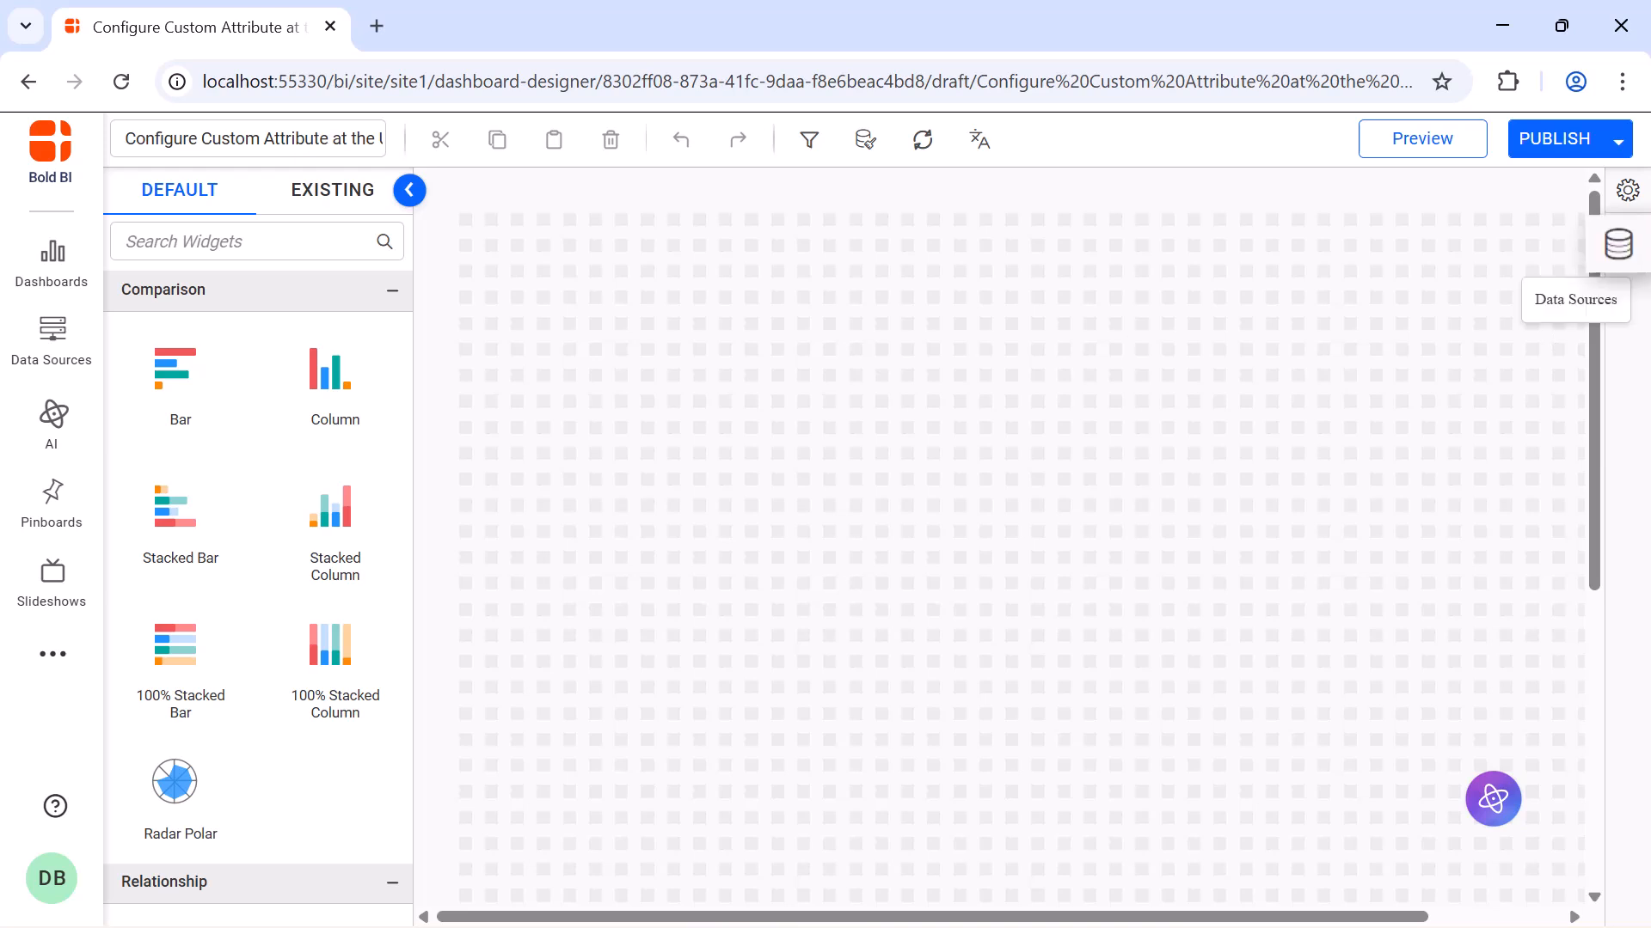
- Start a new PostgreSQL data source for the dashboard, finding the connector by searching for "post"
click(1638, 254)
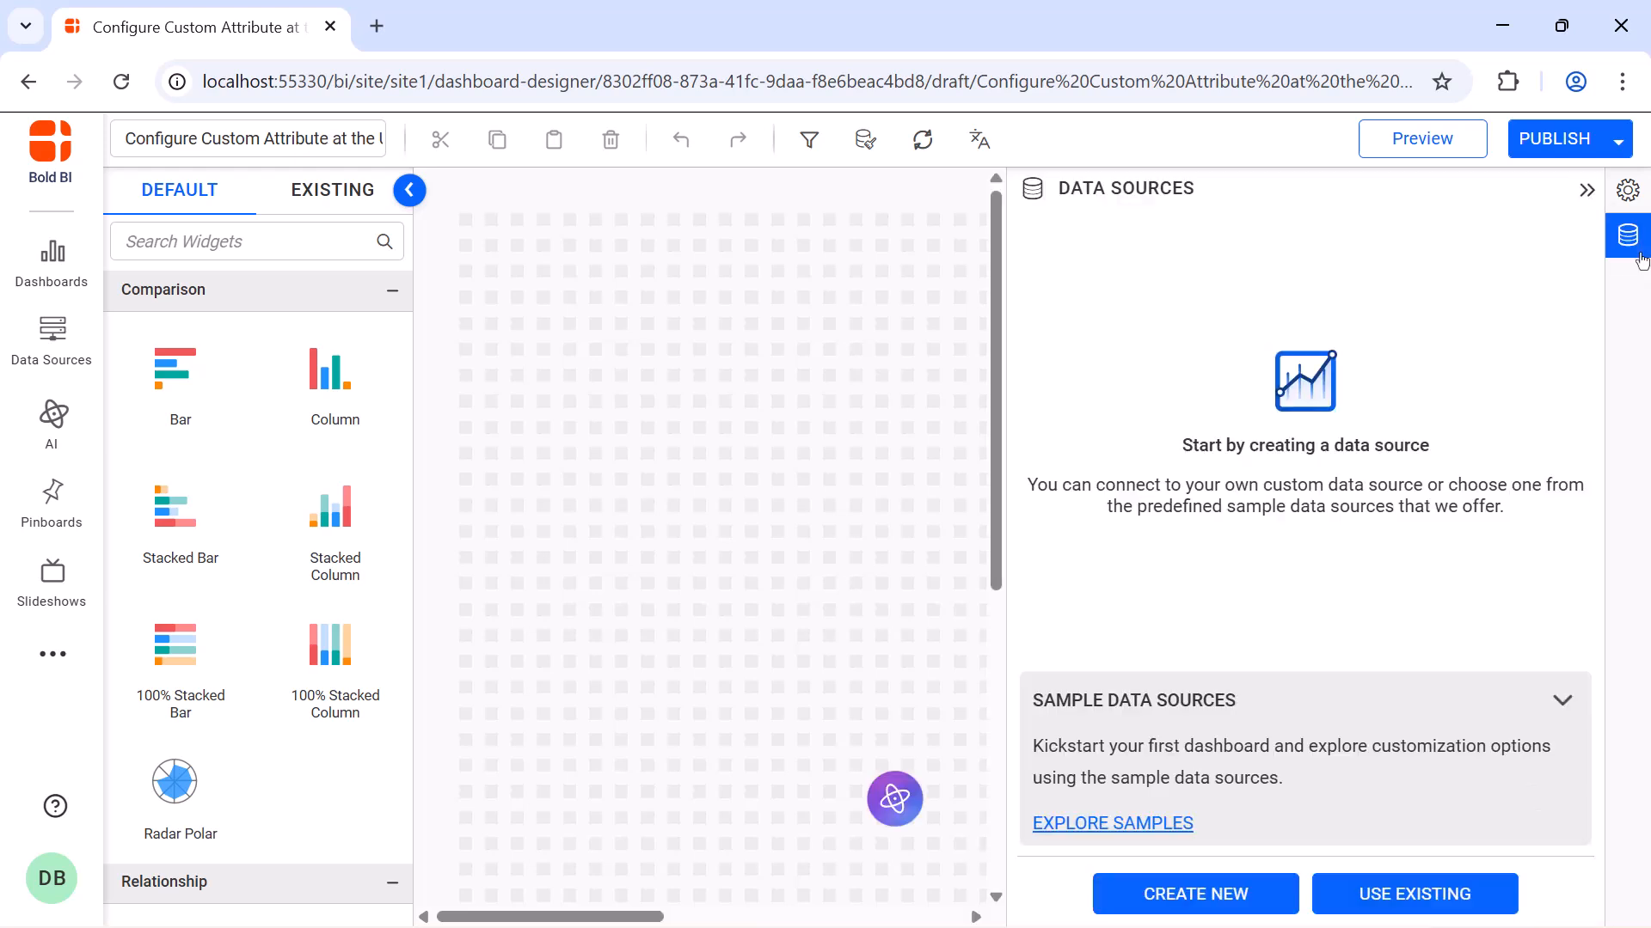
click(1235, 891)
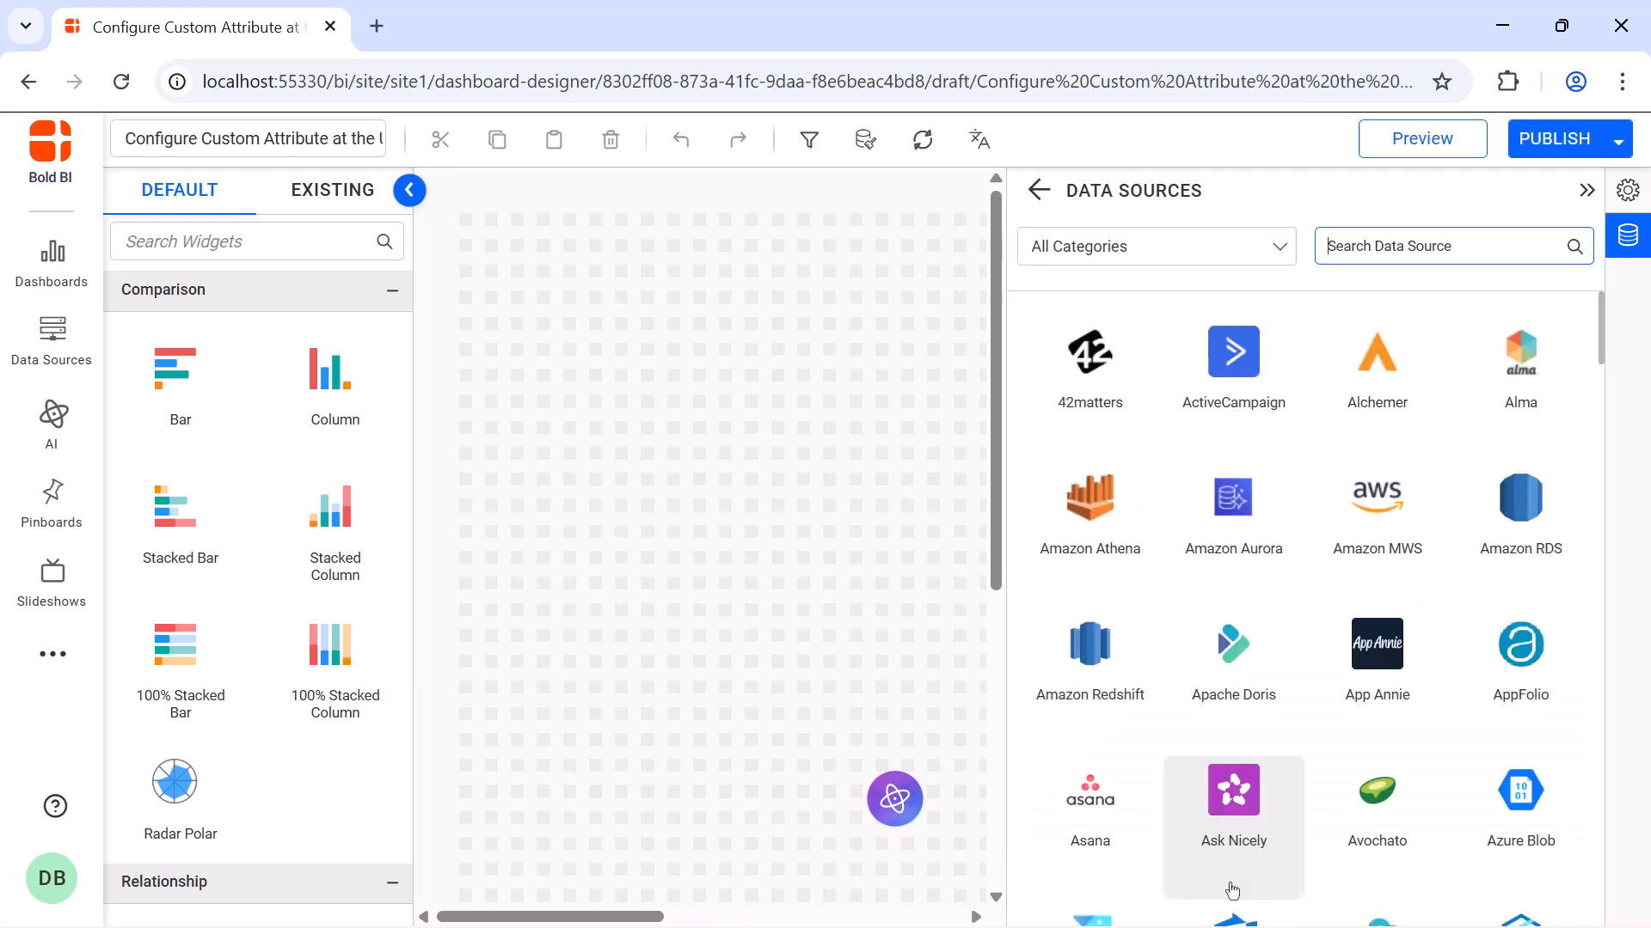
click(1411, 250)
text(post)
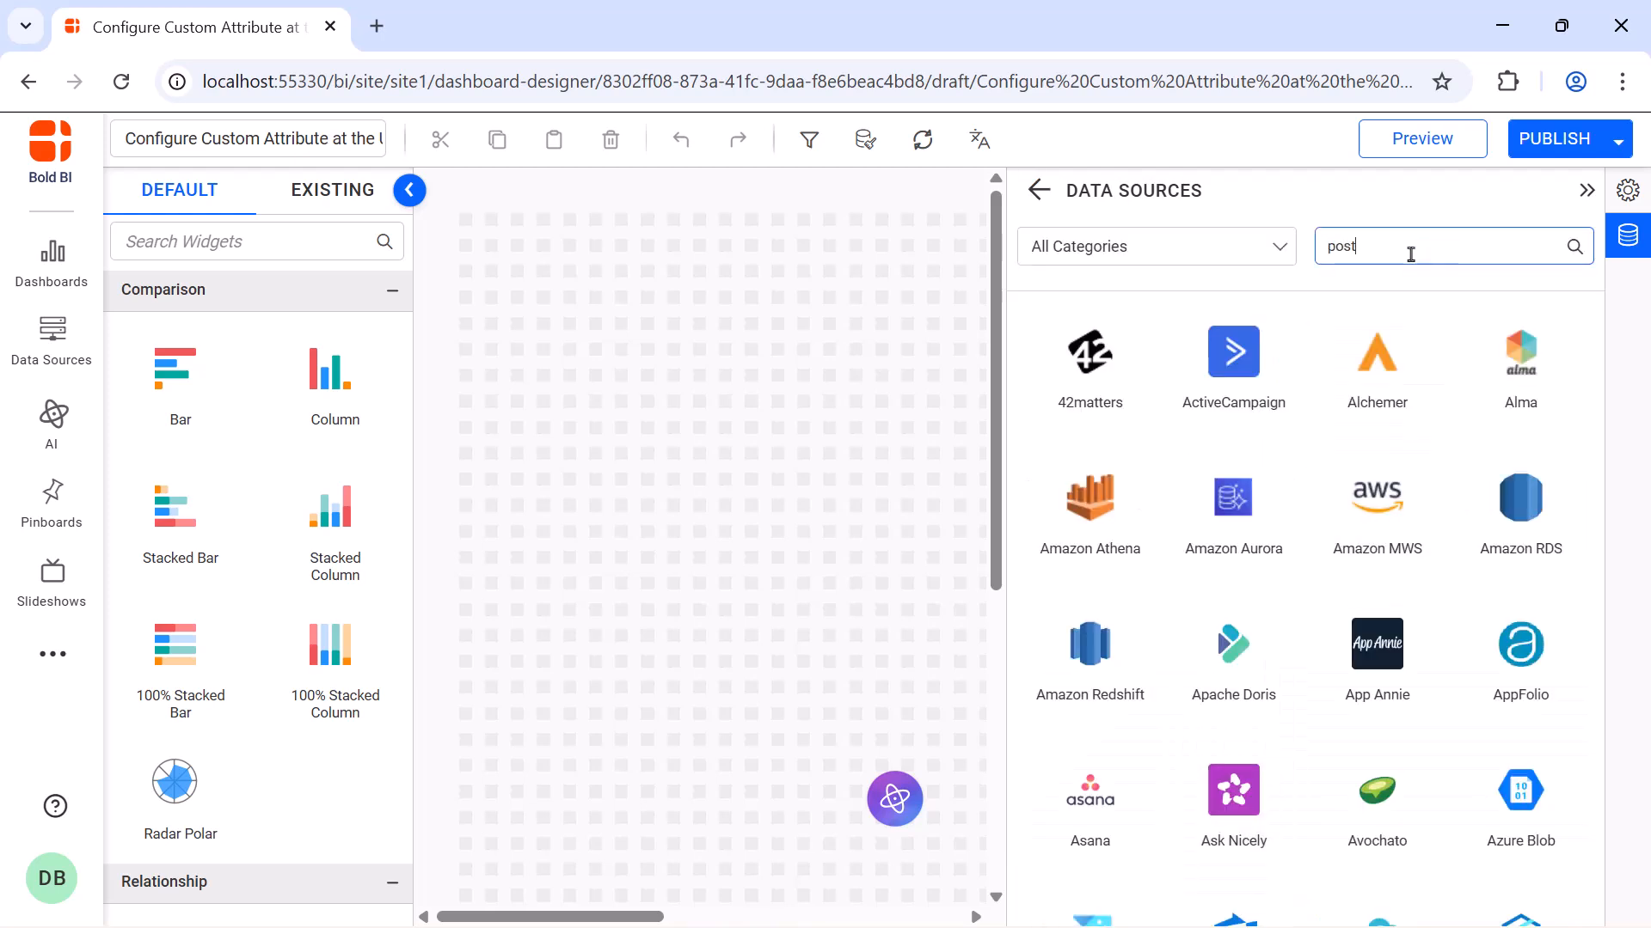
click(1263, 356)
- Name the data source "Custom Attribute at the User Level Data" and fill in its server name and port
click(1263, 356)
text(Custom Attribute at the User Level Data)
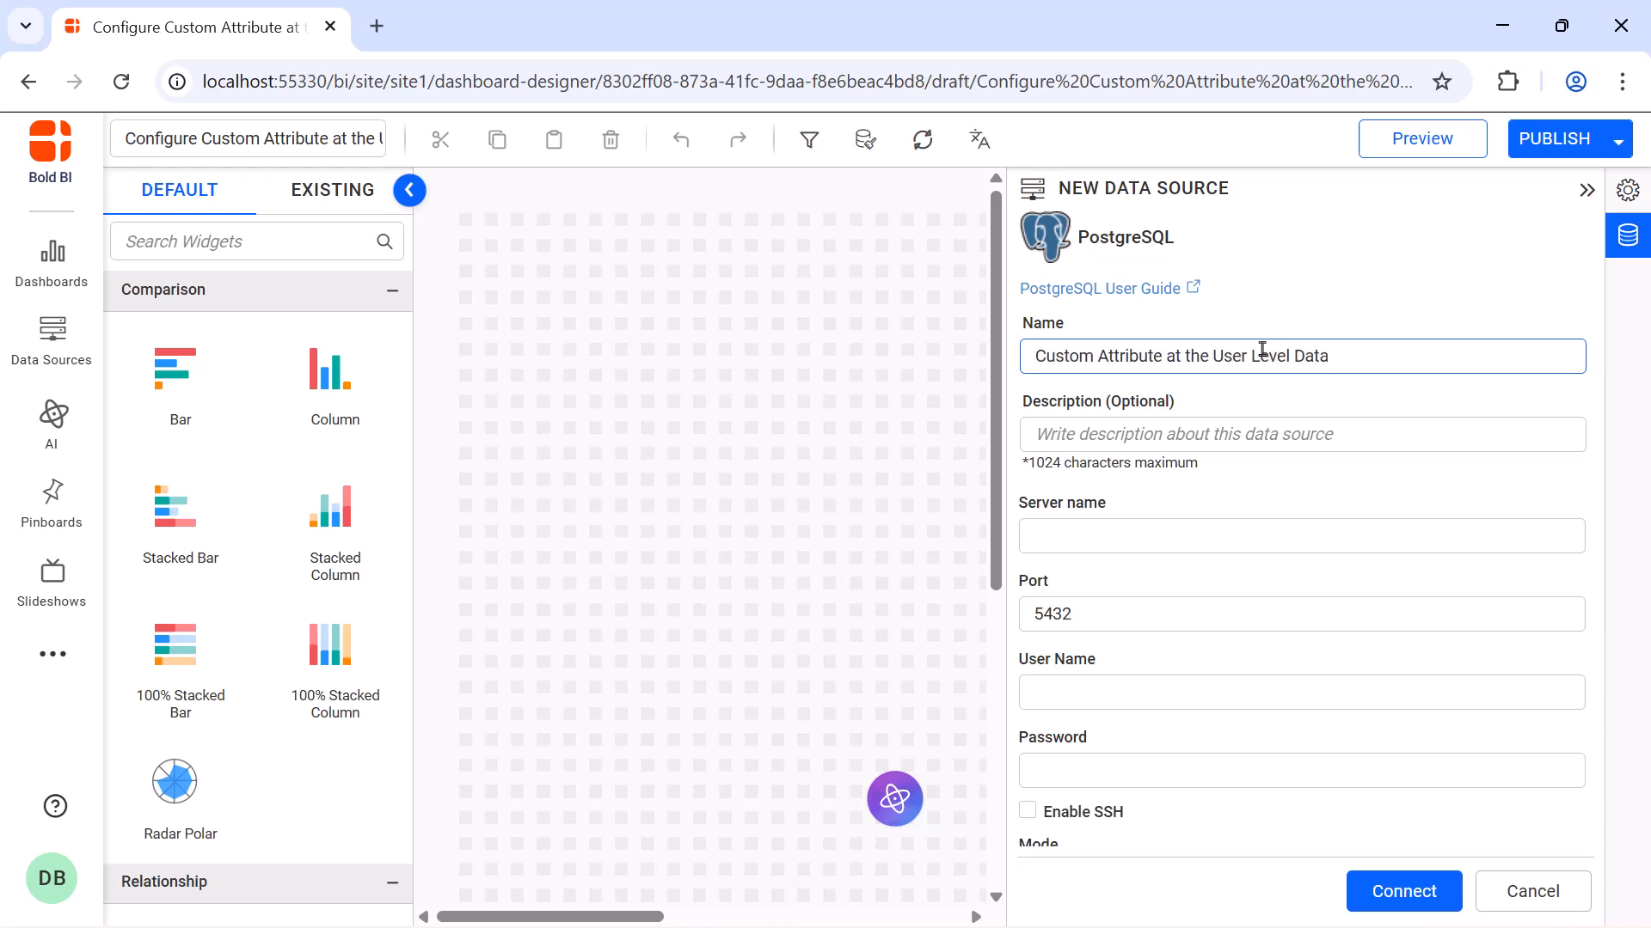
click(1253, 526)
key(ctrl+v)
click(1238, 613)
key(ctrl+a)
key(ctrl+v)
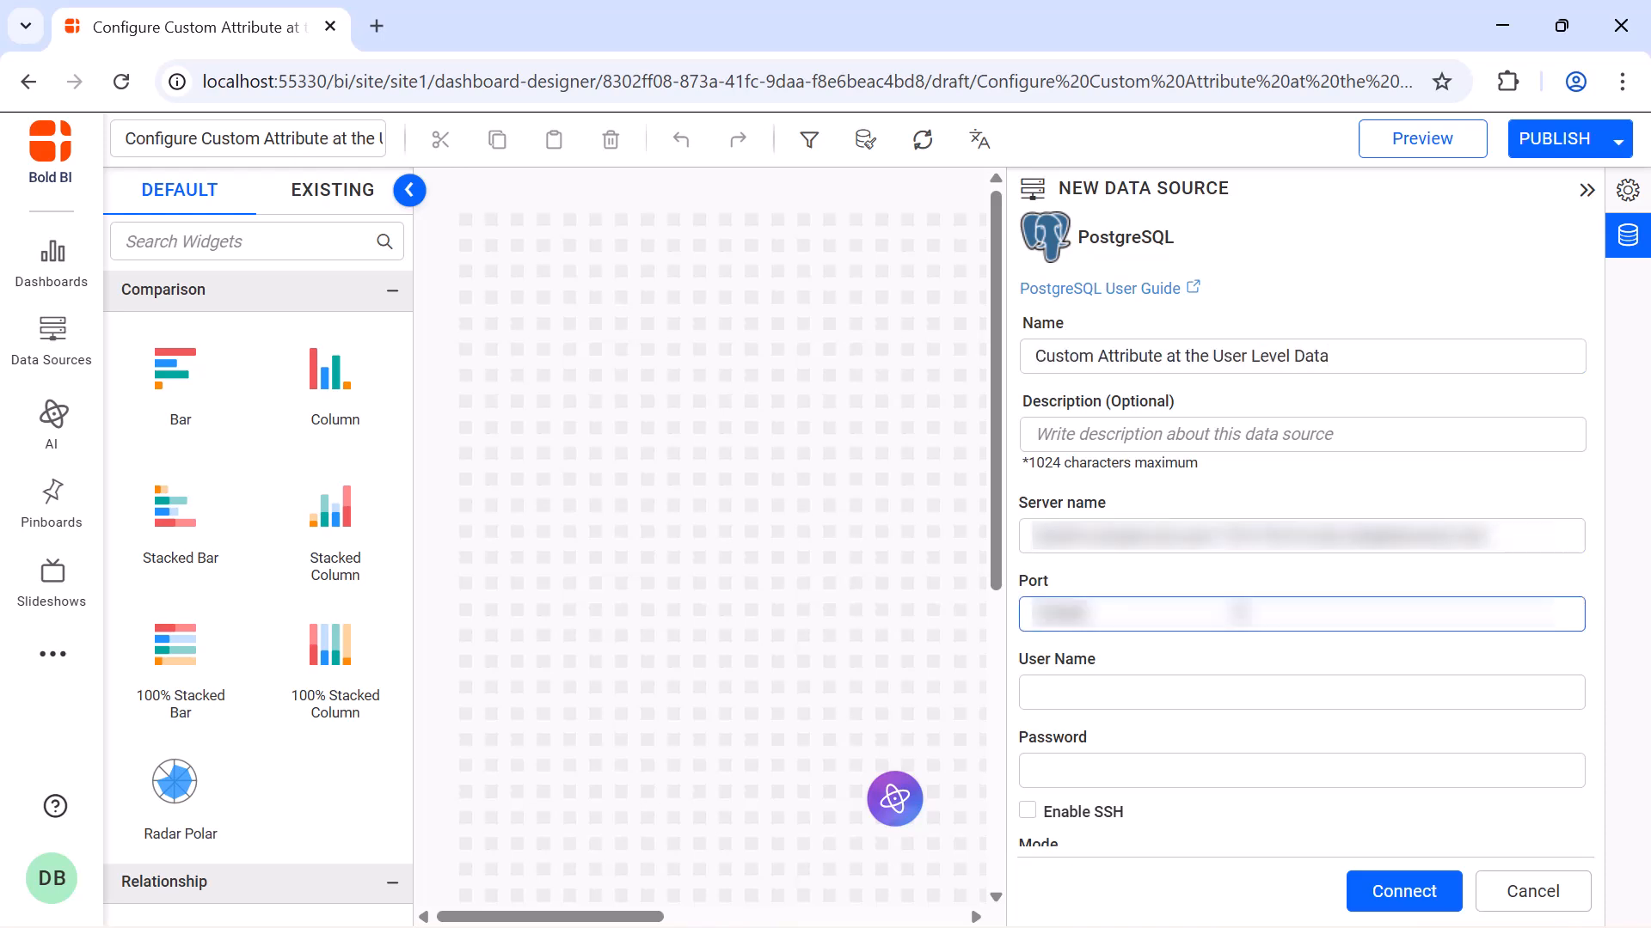
- Enter the database user name and password, set the database to sample-dashboards, and connect
click(1227, 686)
key(ctrl+v)
click(1227, 762)
key(ctrl+v)
scroll(1227, 763, down, 3)
click(1219, 637)
key(ctrl+v)
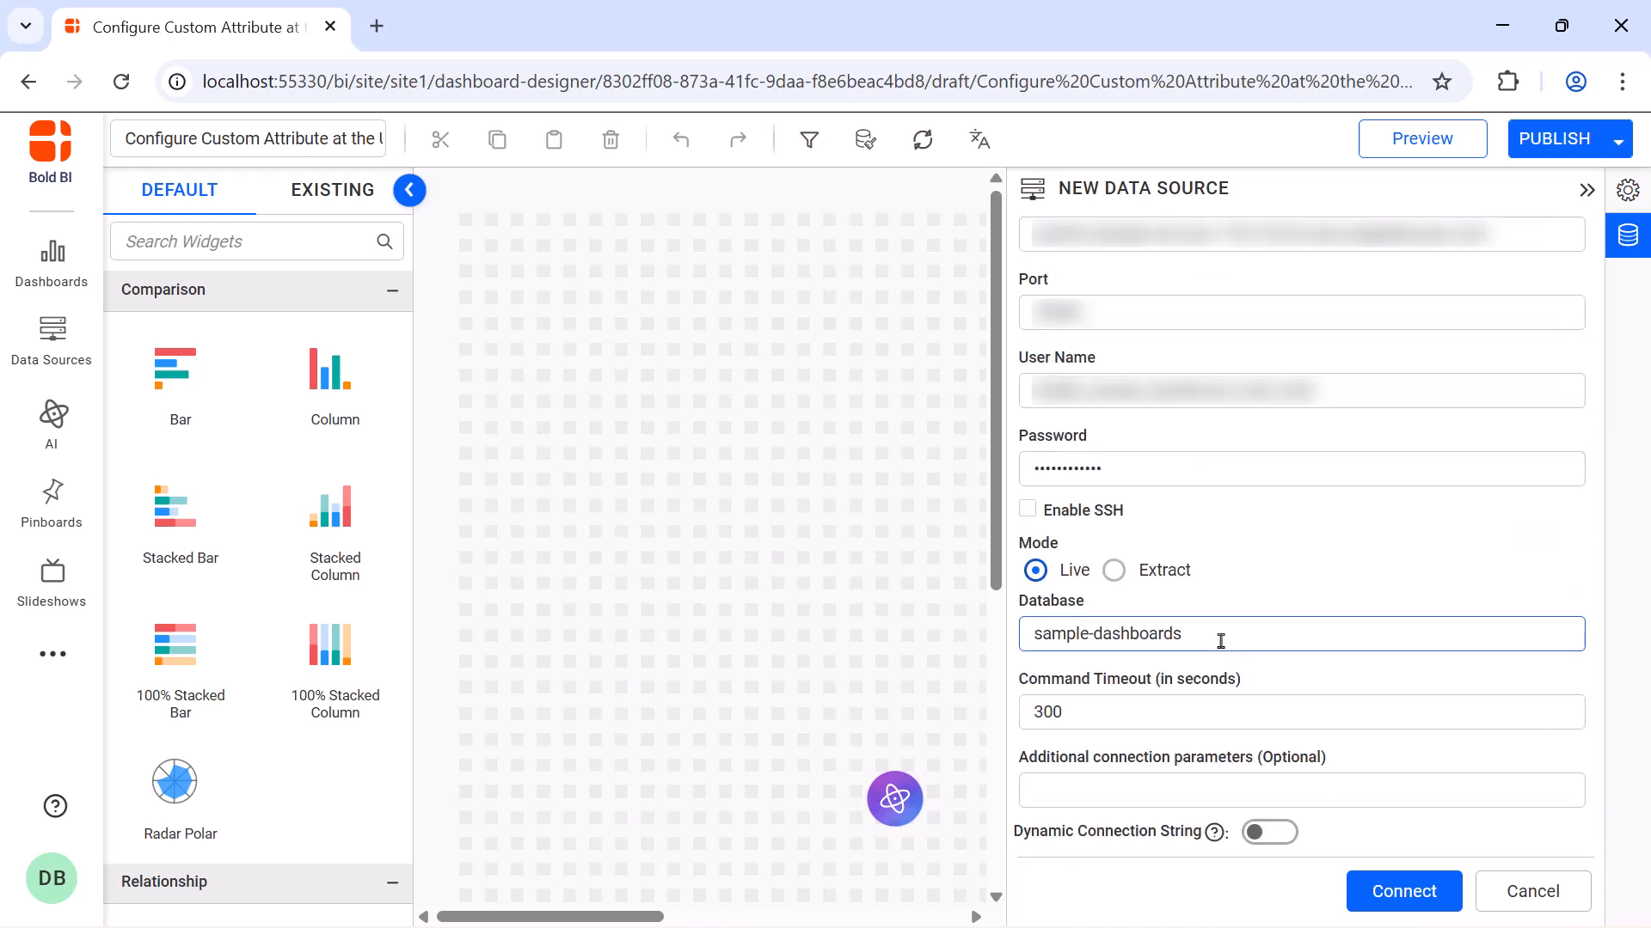
click(1373, 893)
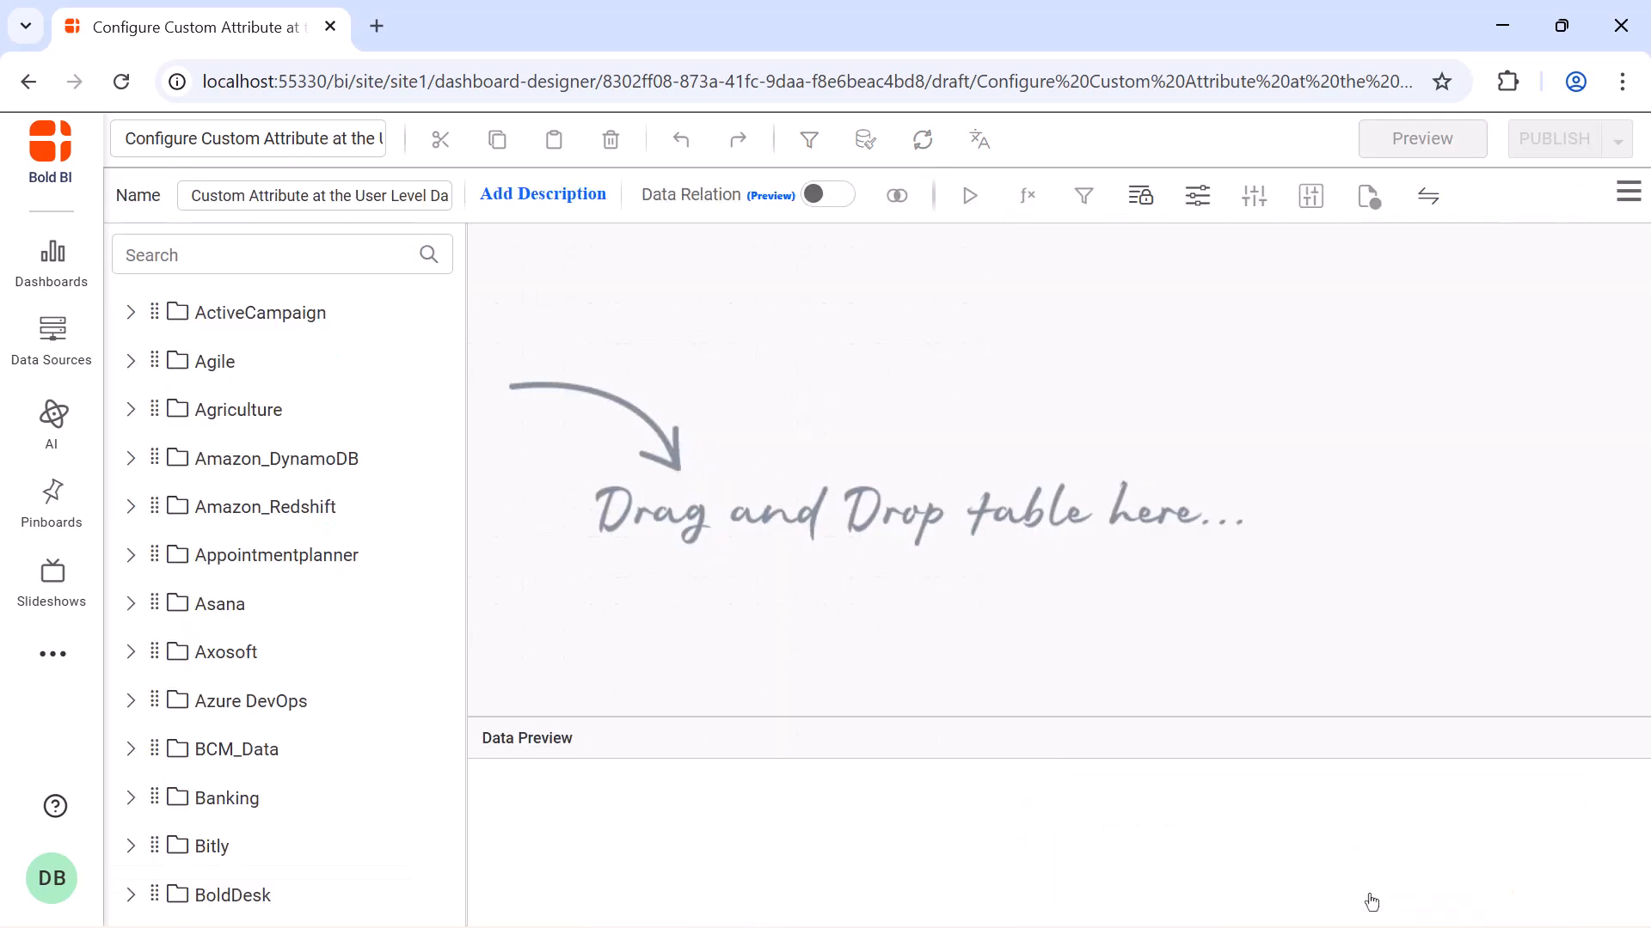
- Switch the data source to code mode and paste the SELECT query for the "Energy"."Energy_Consumption_Details" table
click(1628, 192)
click(1303, 262)
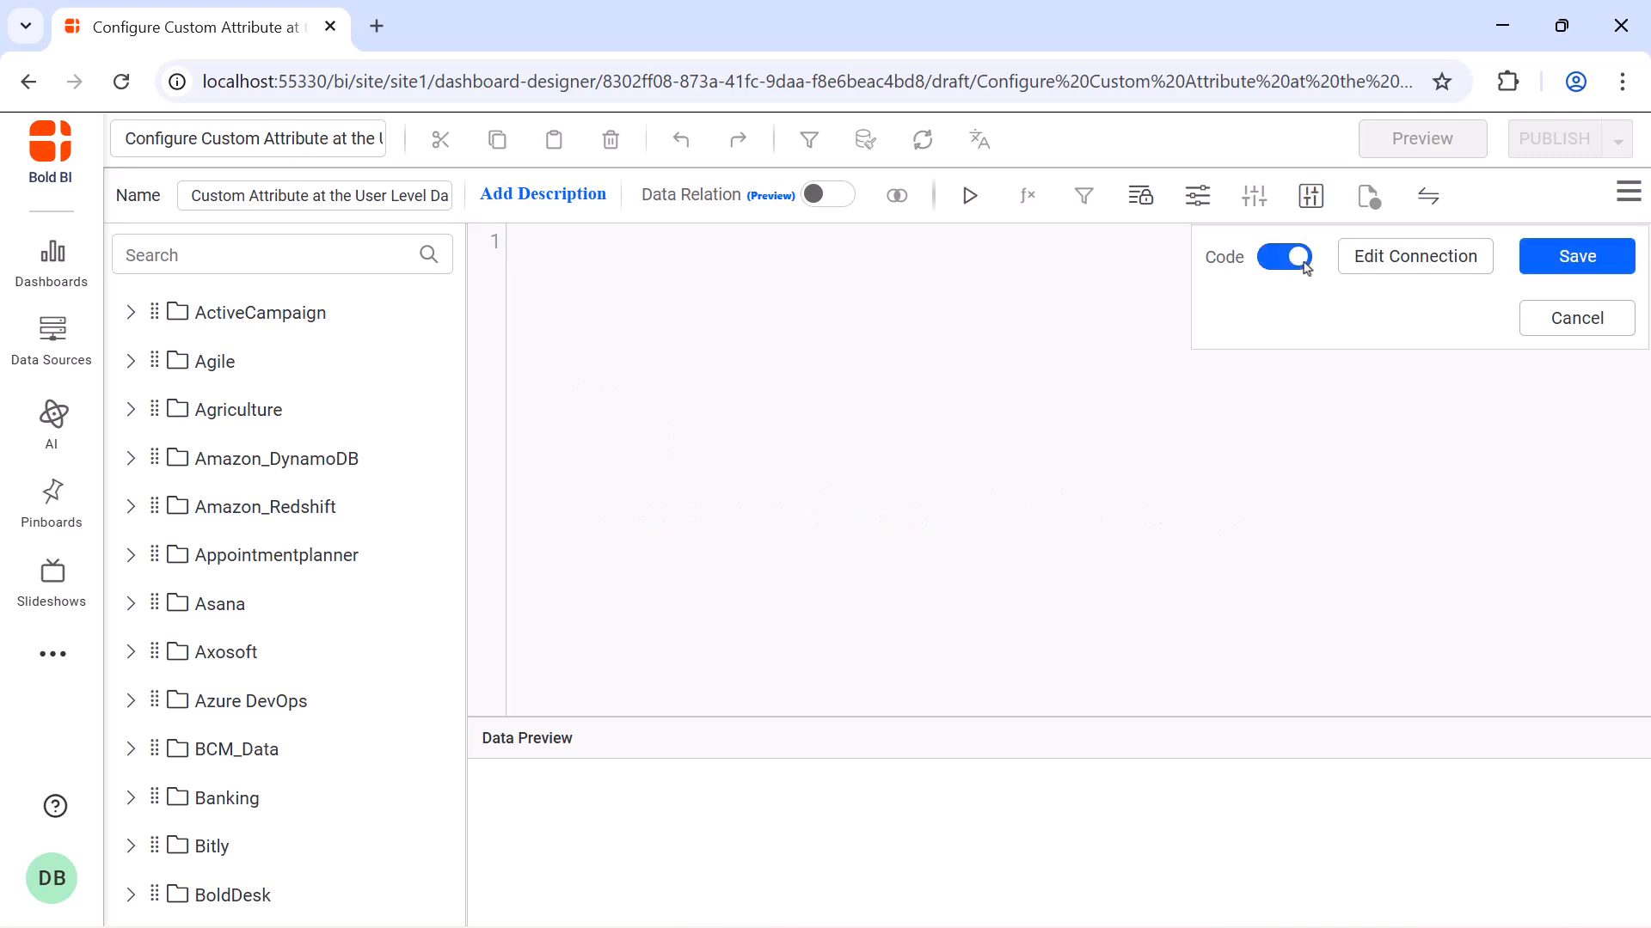
click(1160, 287)
key(ctrl+v)
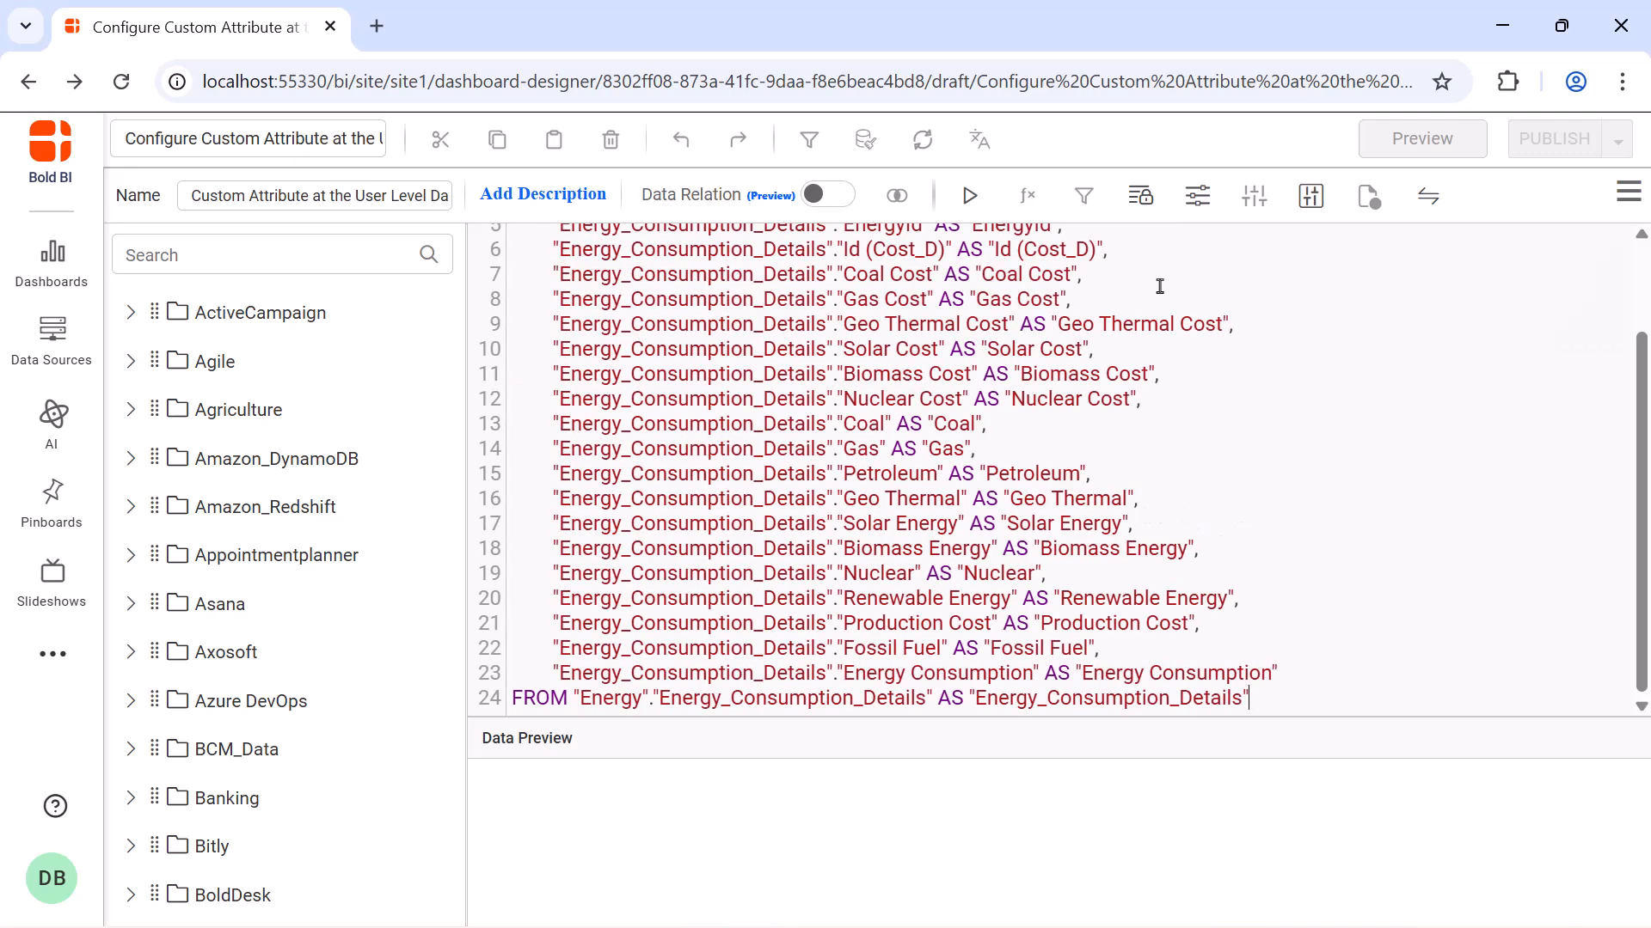
- Append the line WHERE "Energy_Consumption_Details"."Sectors" IN ('${{:Sector}}') to the end of the query
key(Return)
text(WHERE "Energ)
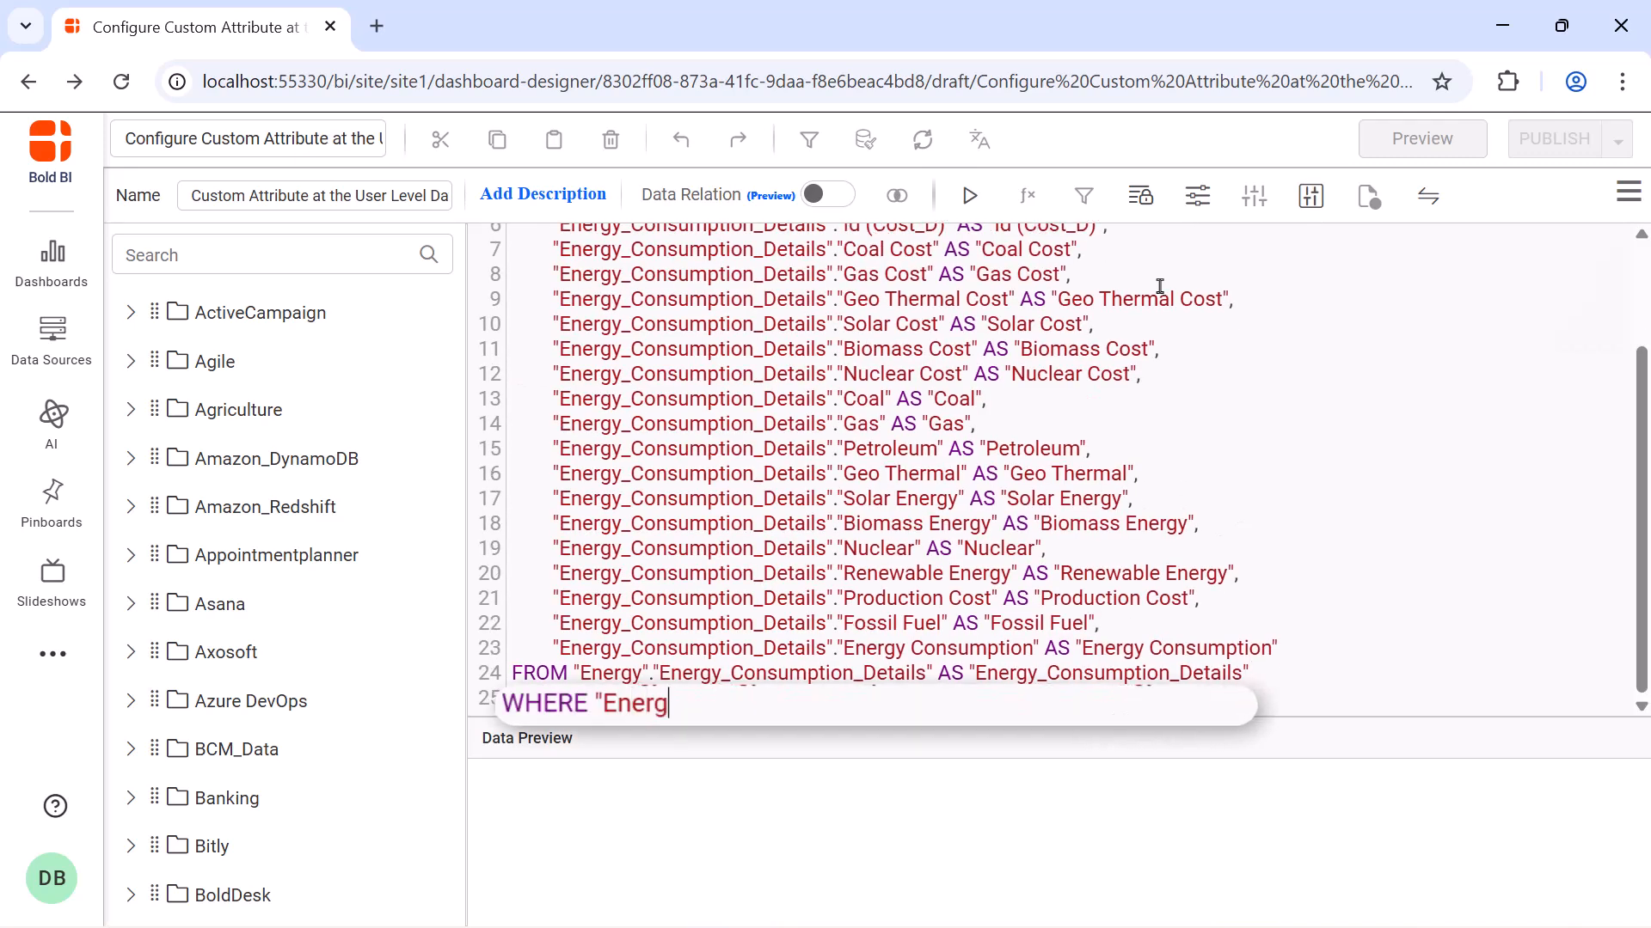
text(y_Consumption_Details"."Sectors" I)
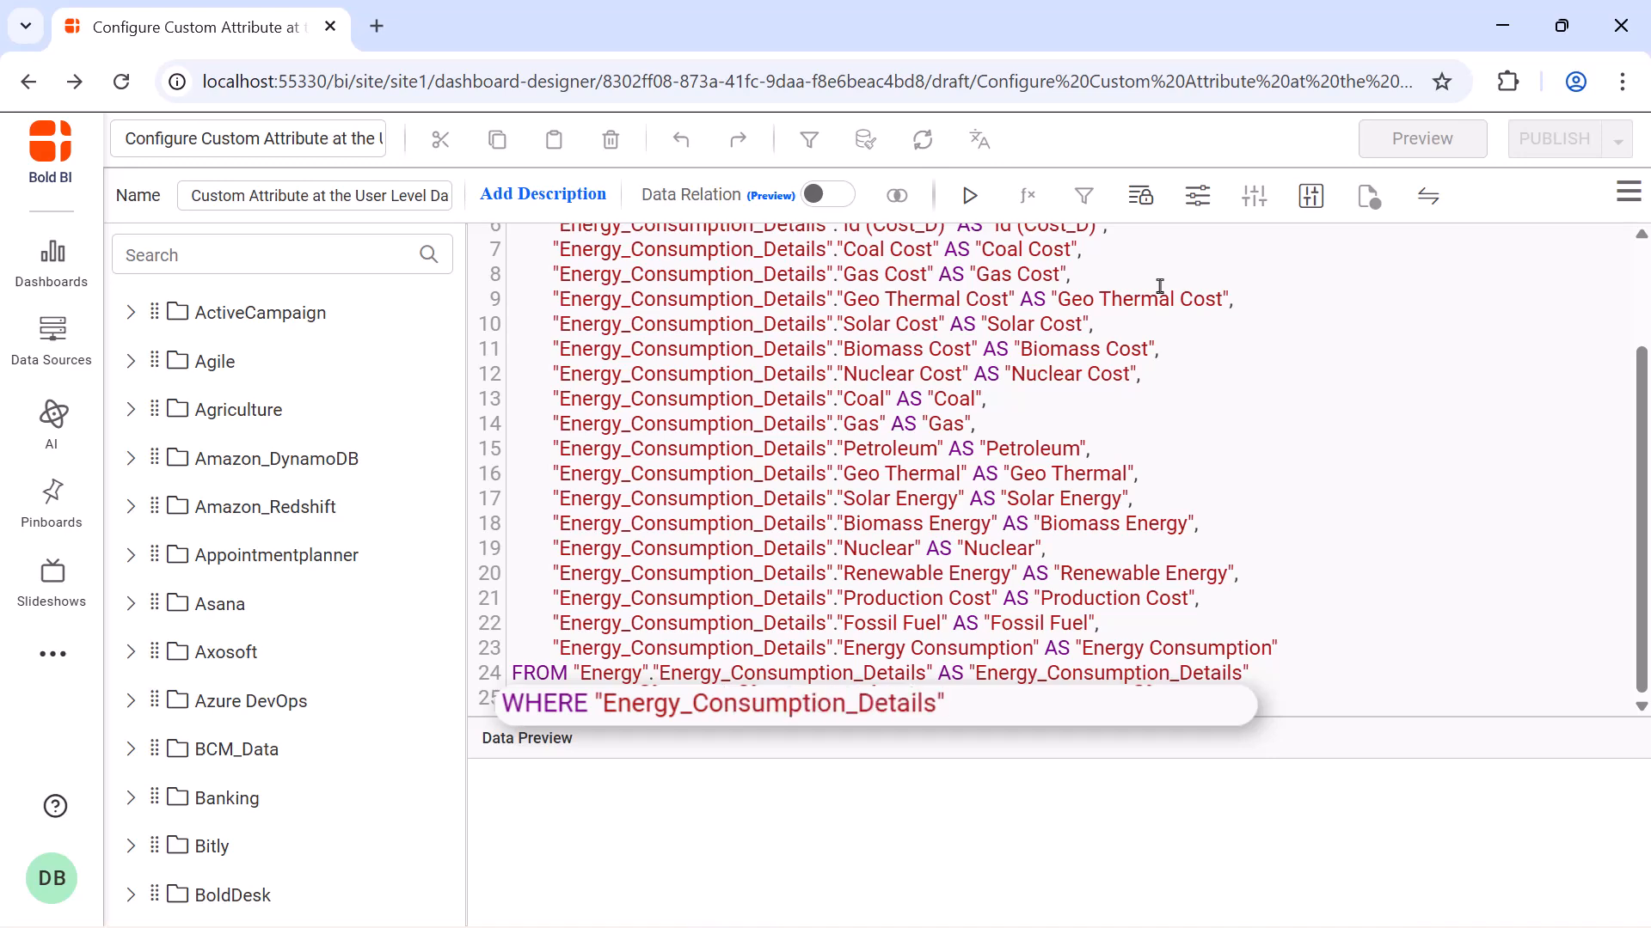
text(N ('${{:Sector}}'))
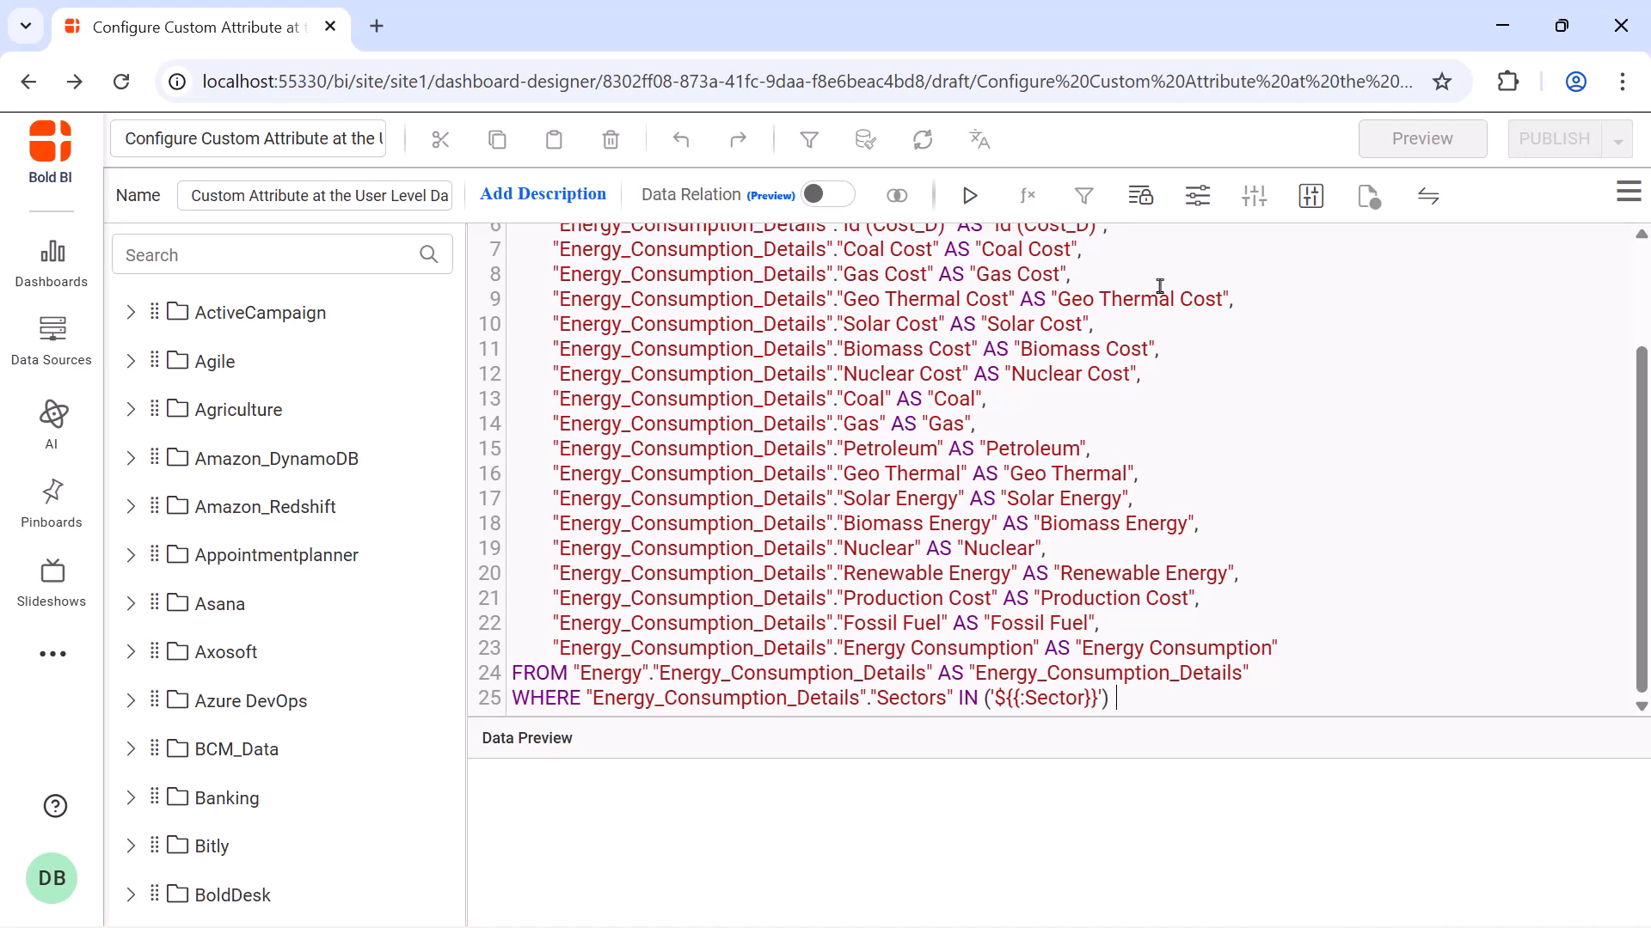
- Run the query with expression validation and save the data source
click(970, 195)
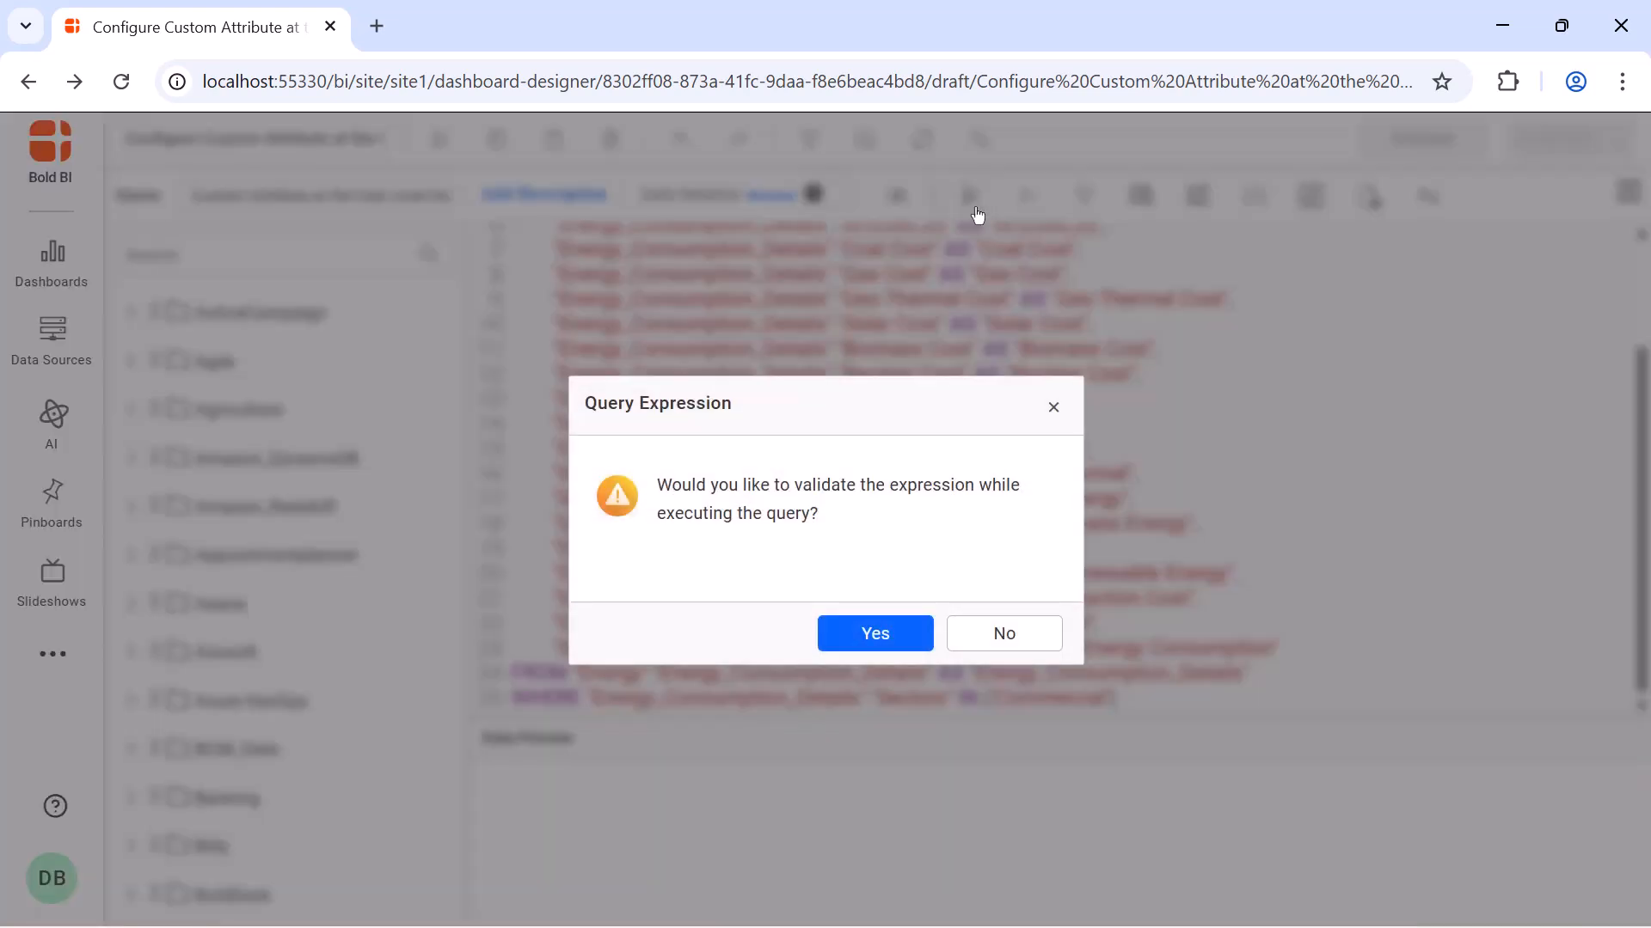
click(876, 630)
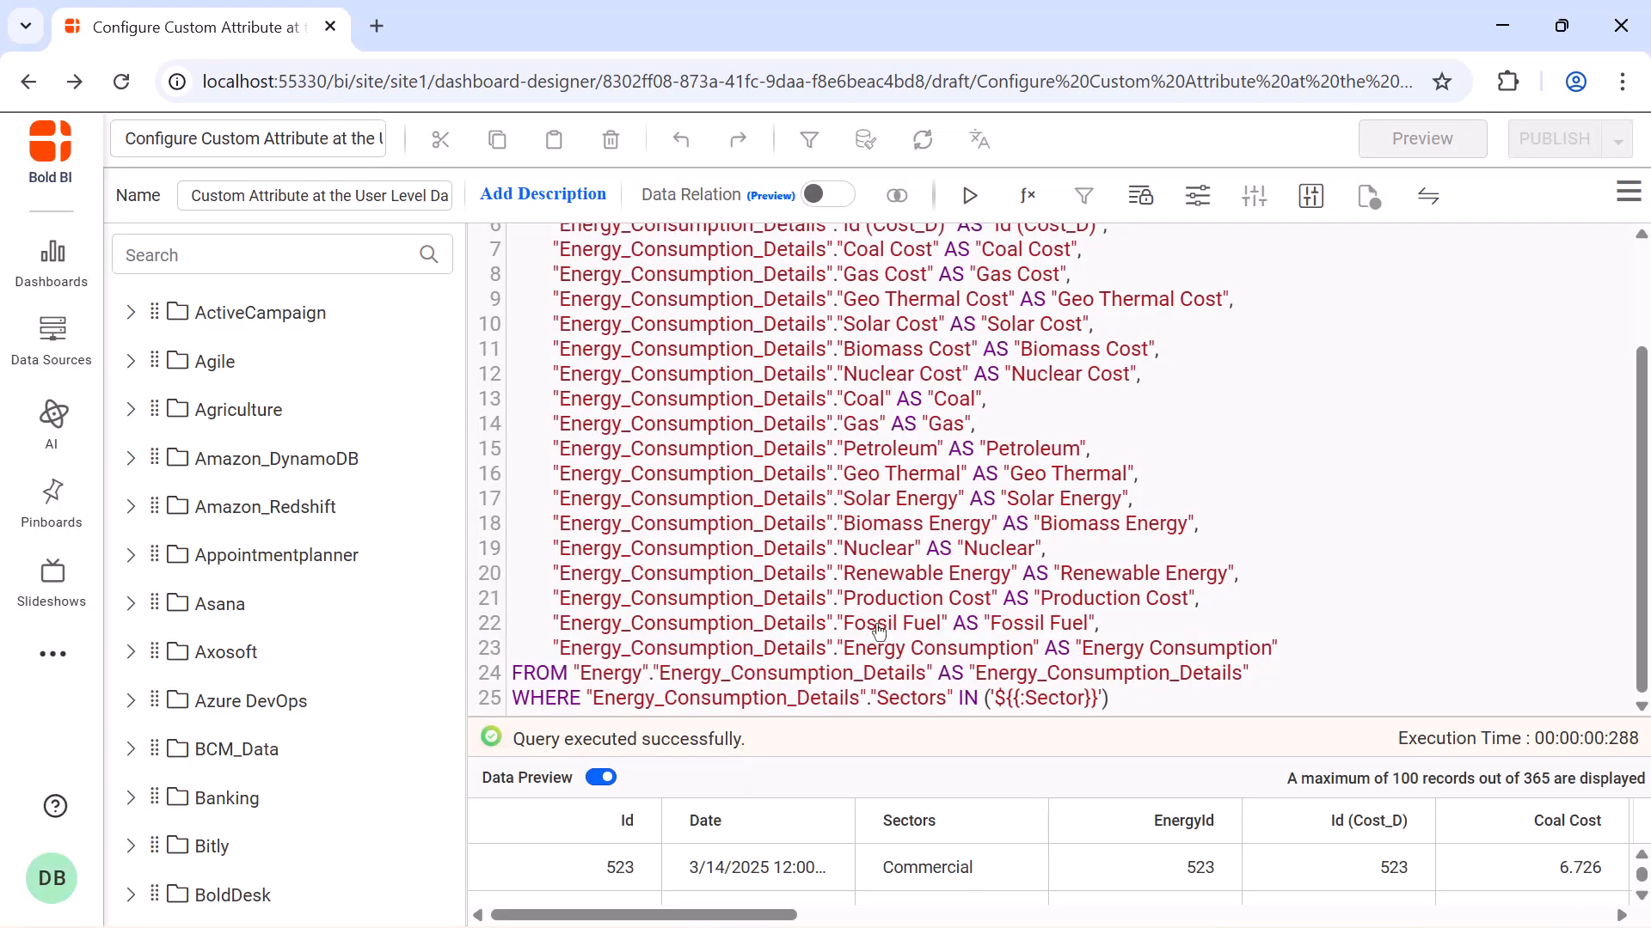
click(1629, 194)
click(1584, 267)
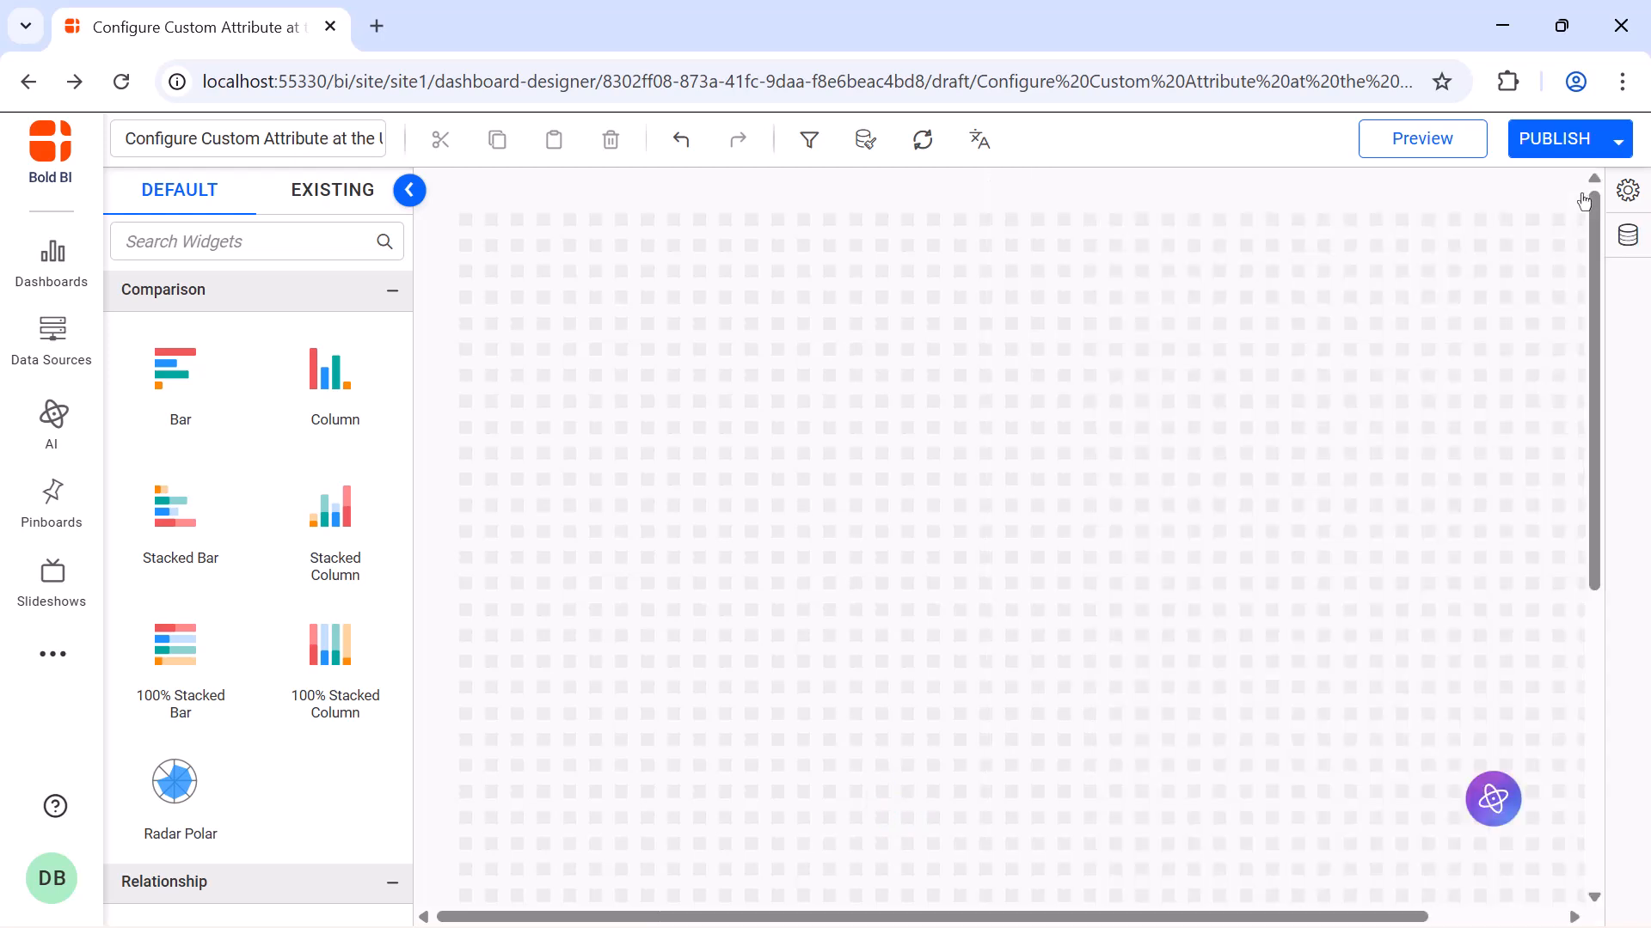
- Place a bar chart at the upper-left corner of the dashboard canvas and name it Sectors
drag(214, 417, 452, 229)
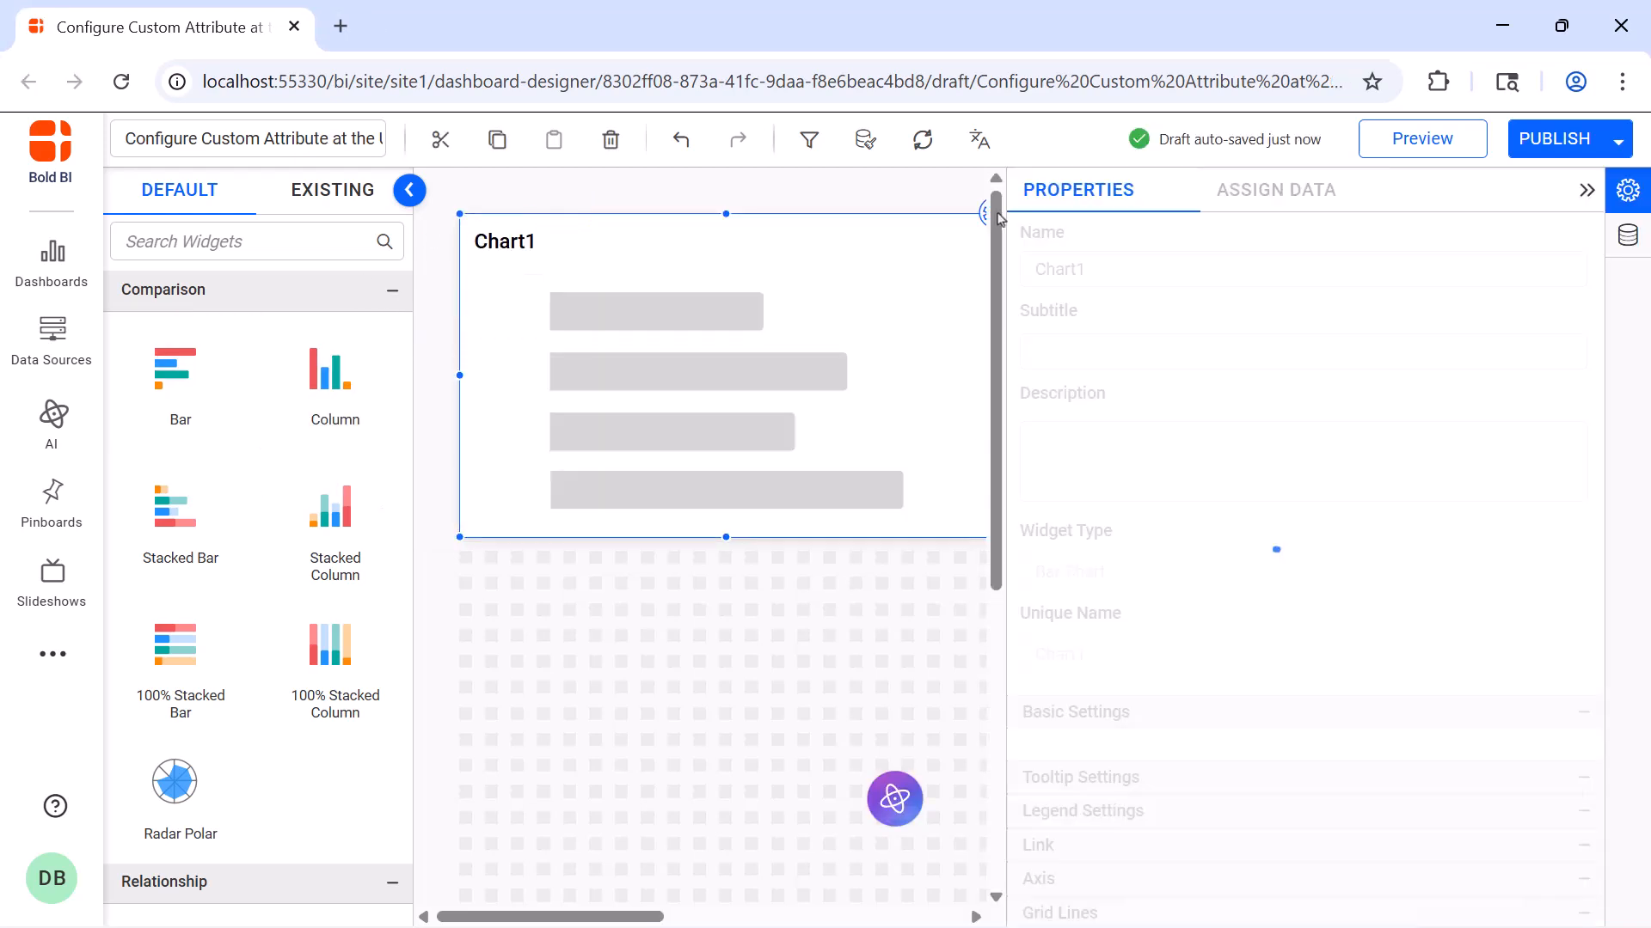
key(ctrl+a)
text(Sectors)
- Assign Energy Consumption as the bar chart's value and Sectors as its column, and close the chart settings
click(1266, 193)
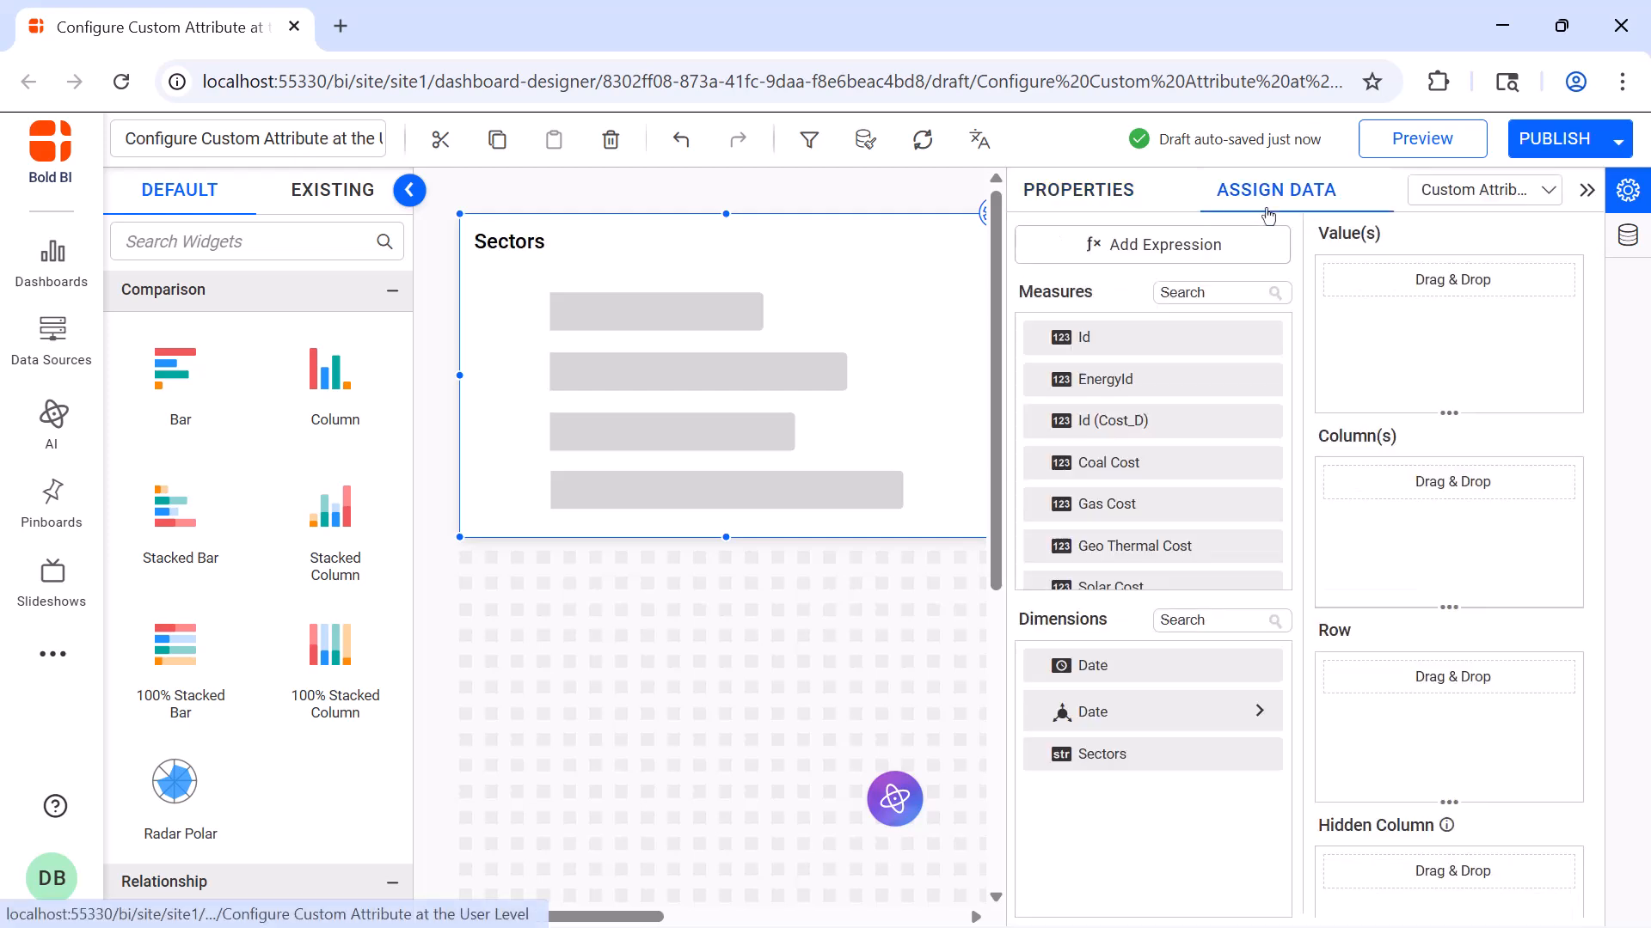
click(1246, 291)
text(en)
drag(1135, 504, 1445, 284)
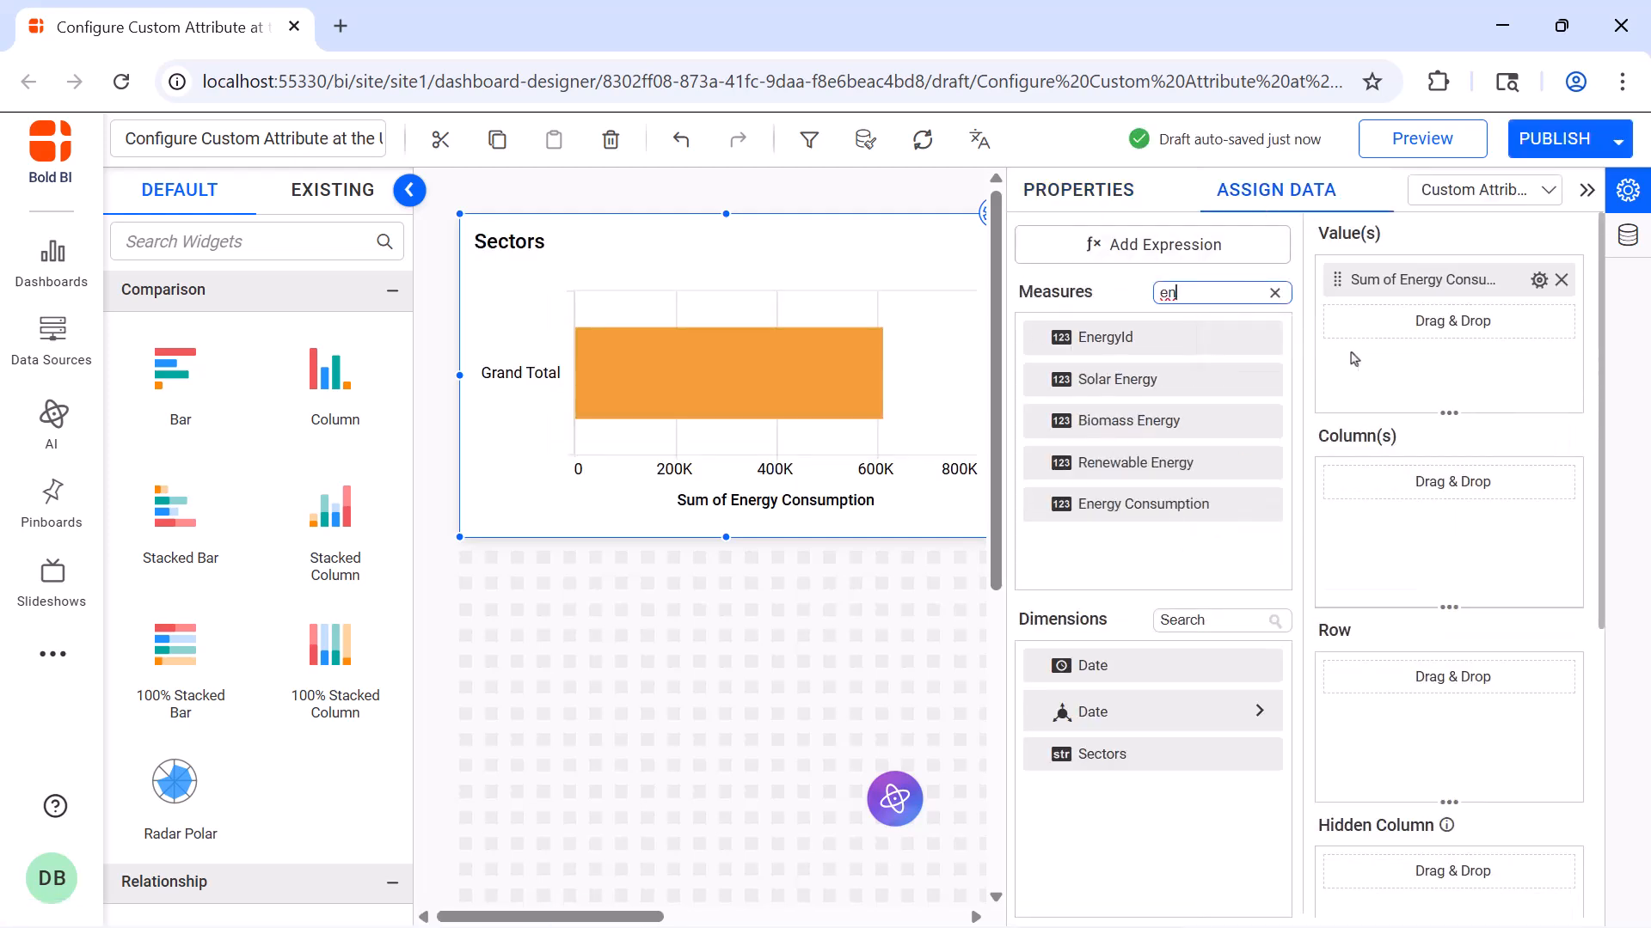
drag(1152, 752, 1453, 482)
click(1588, 193)
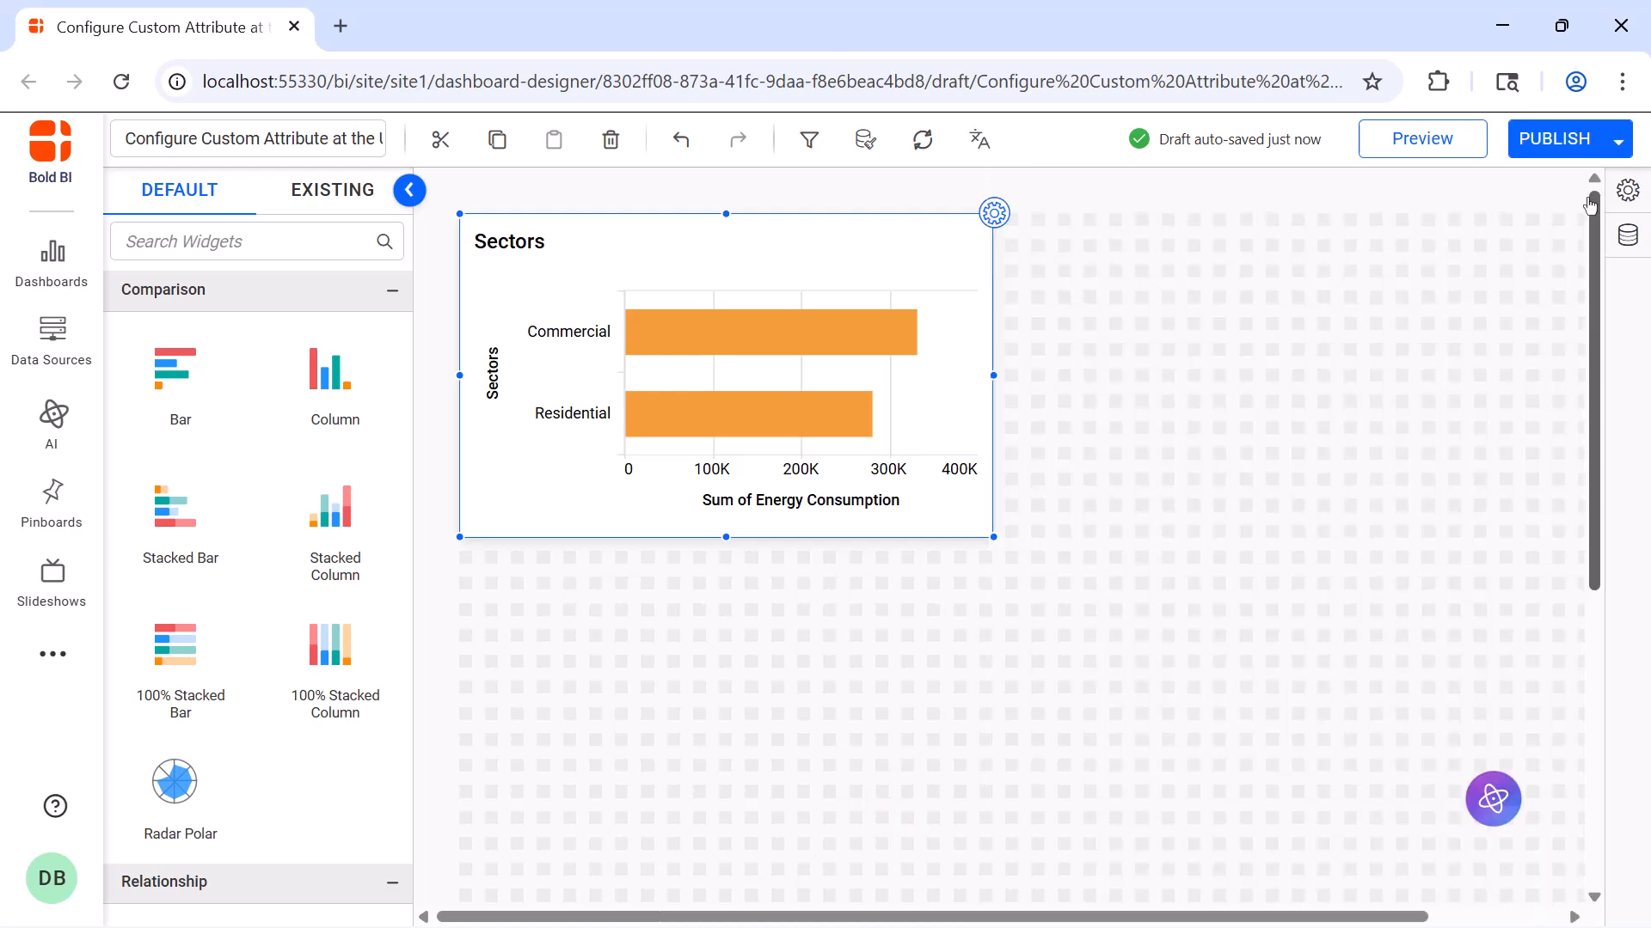
- Publish the dashboard under the Getting Started Tutorial category and open its published view
click(1573, 146)
click(1122, 838)
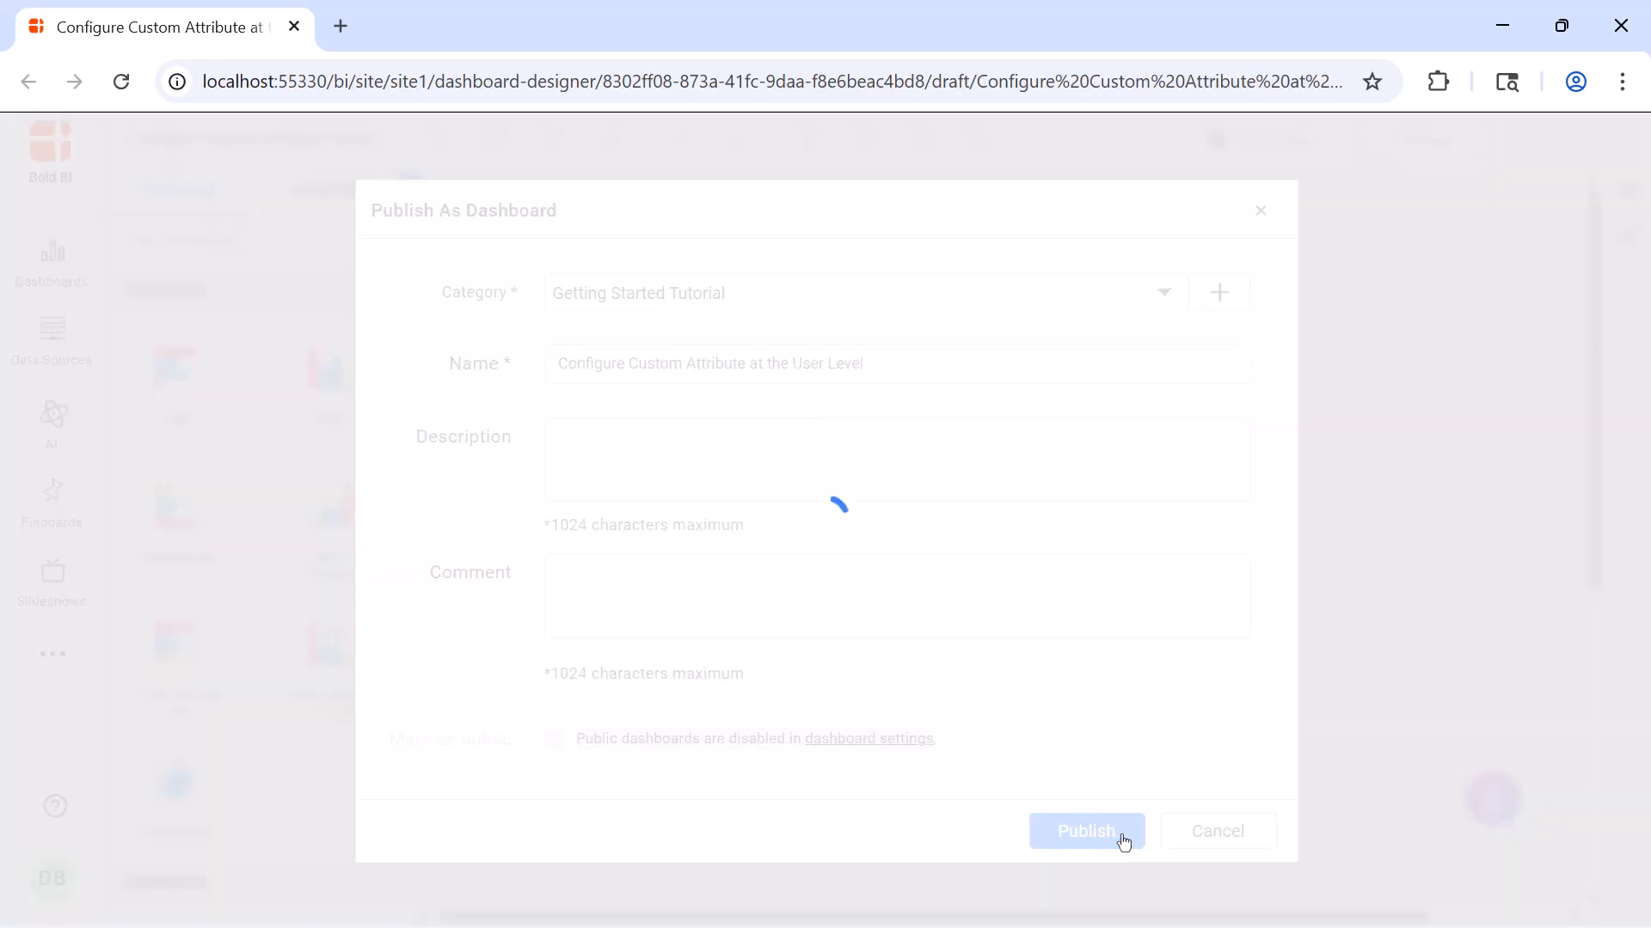
click(894, 645)
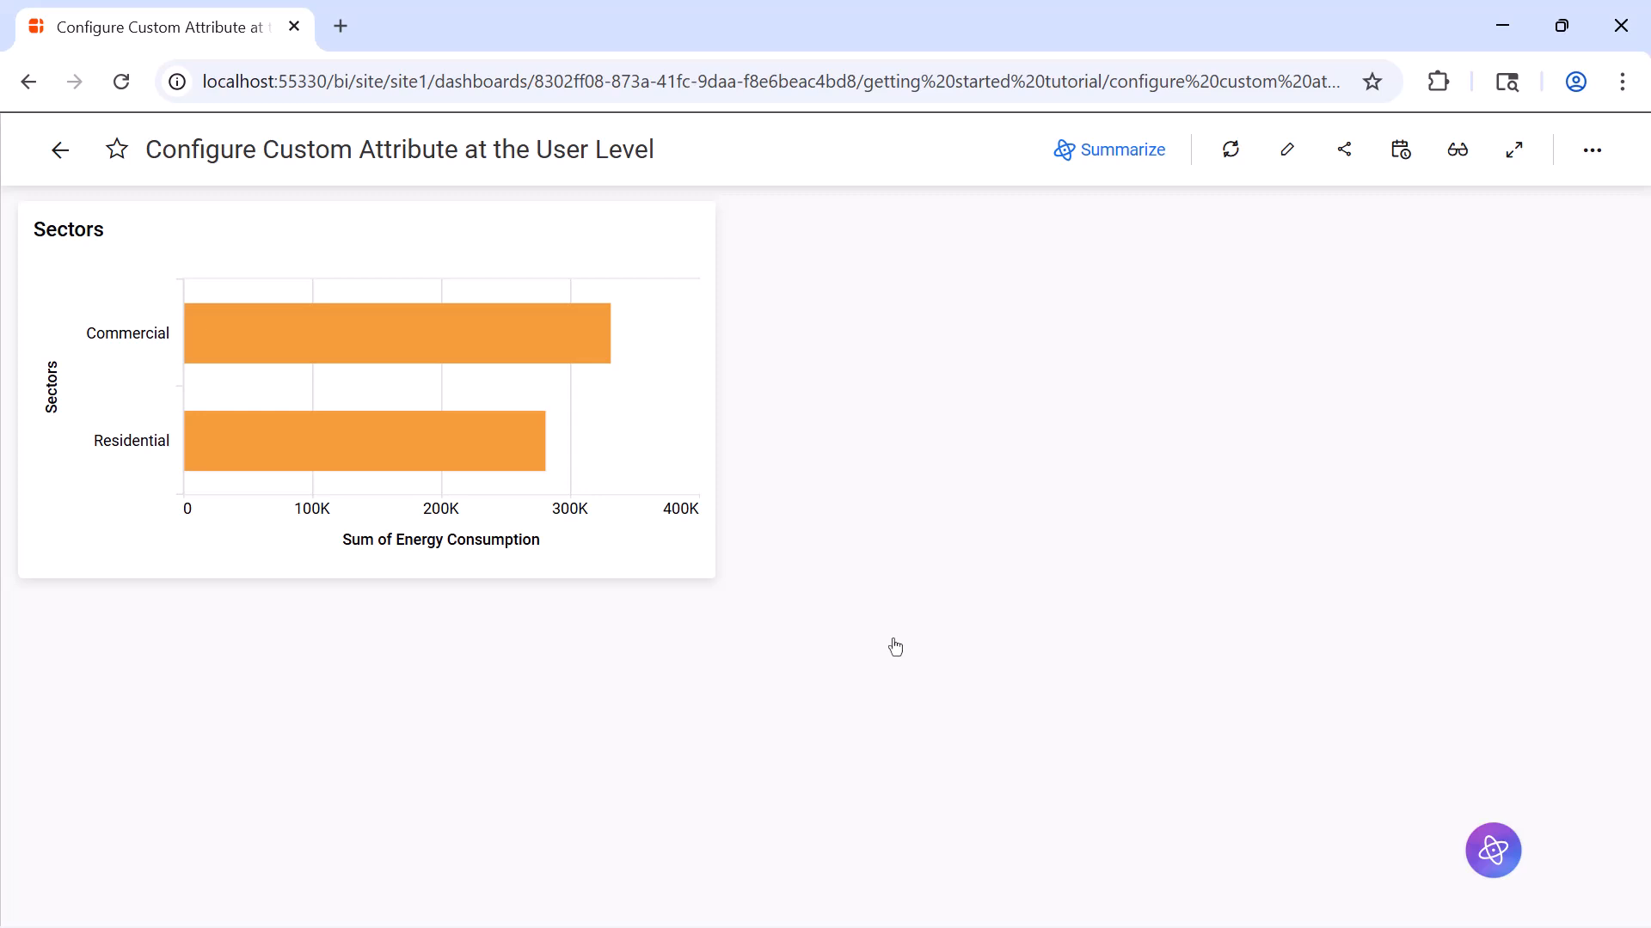
- Return to the list of all dashboards and sign out of the current account
click(60, 151)
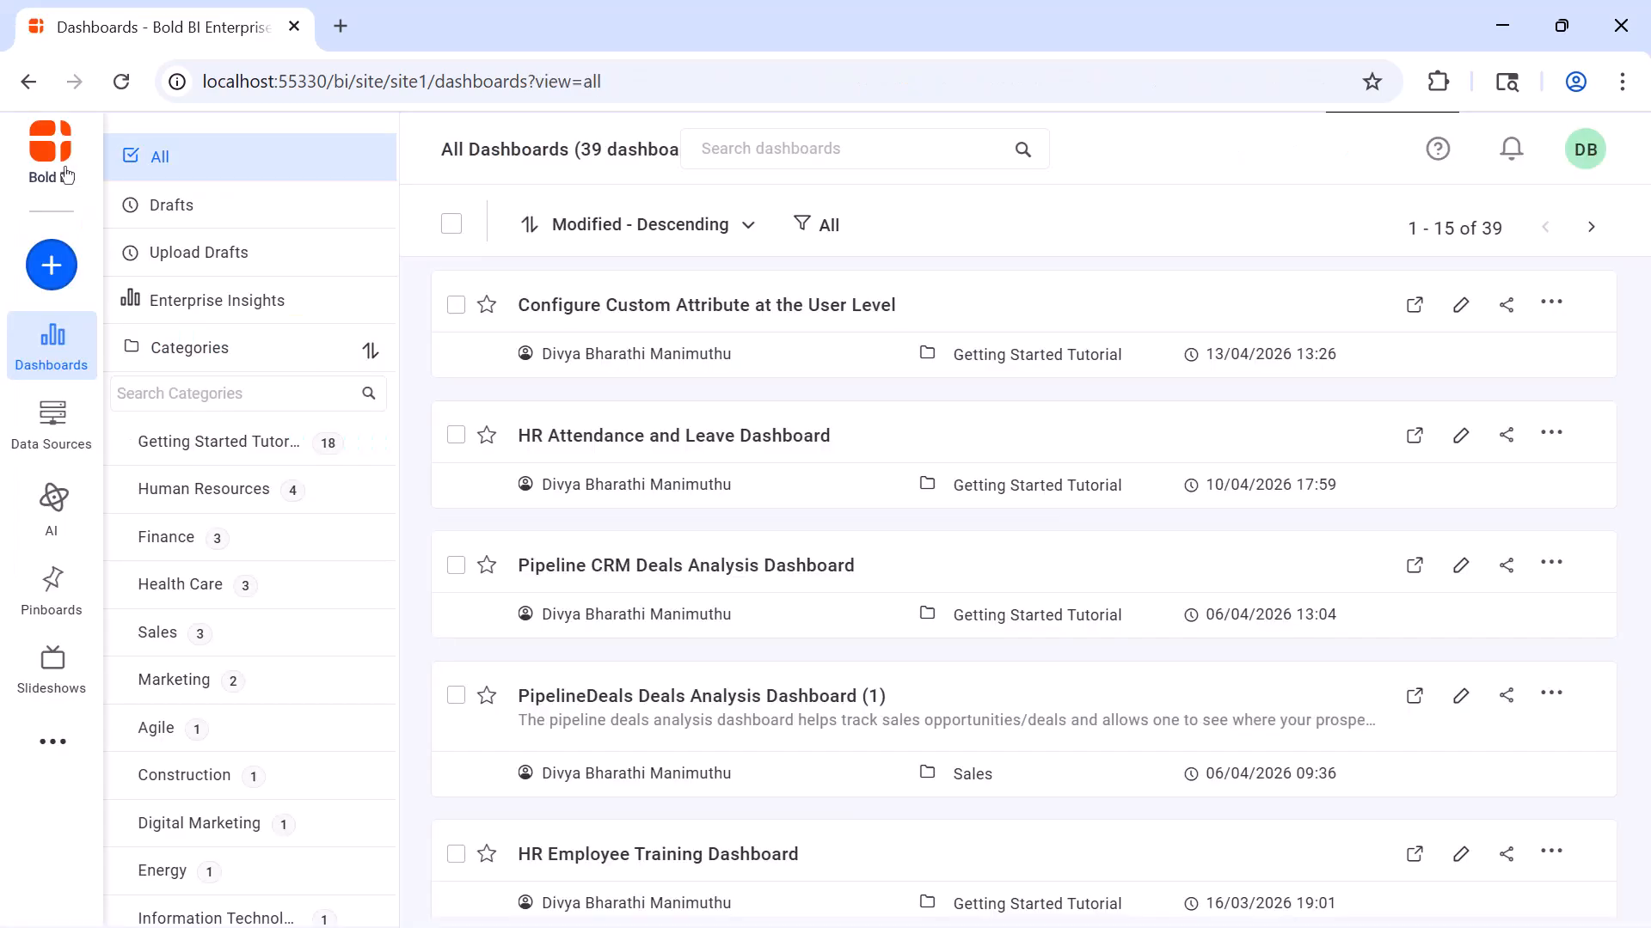
click(1586, 148)
click(1367, 429)
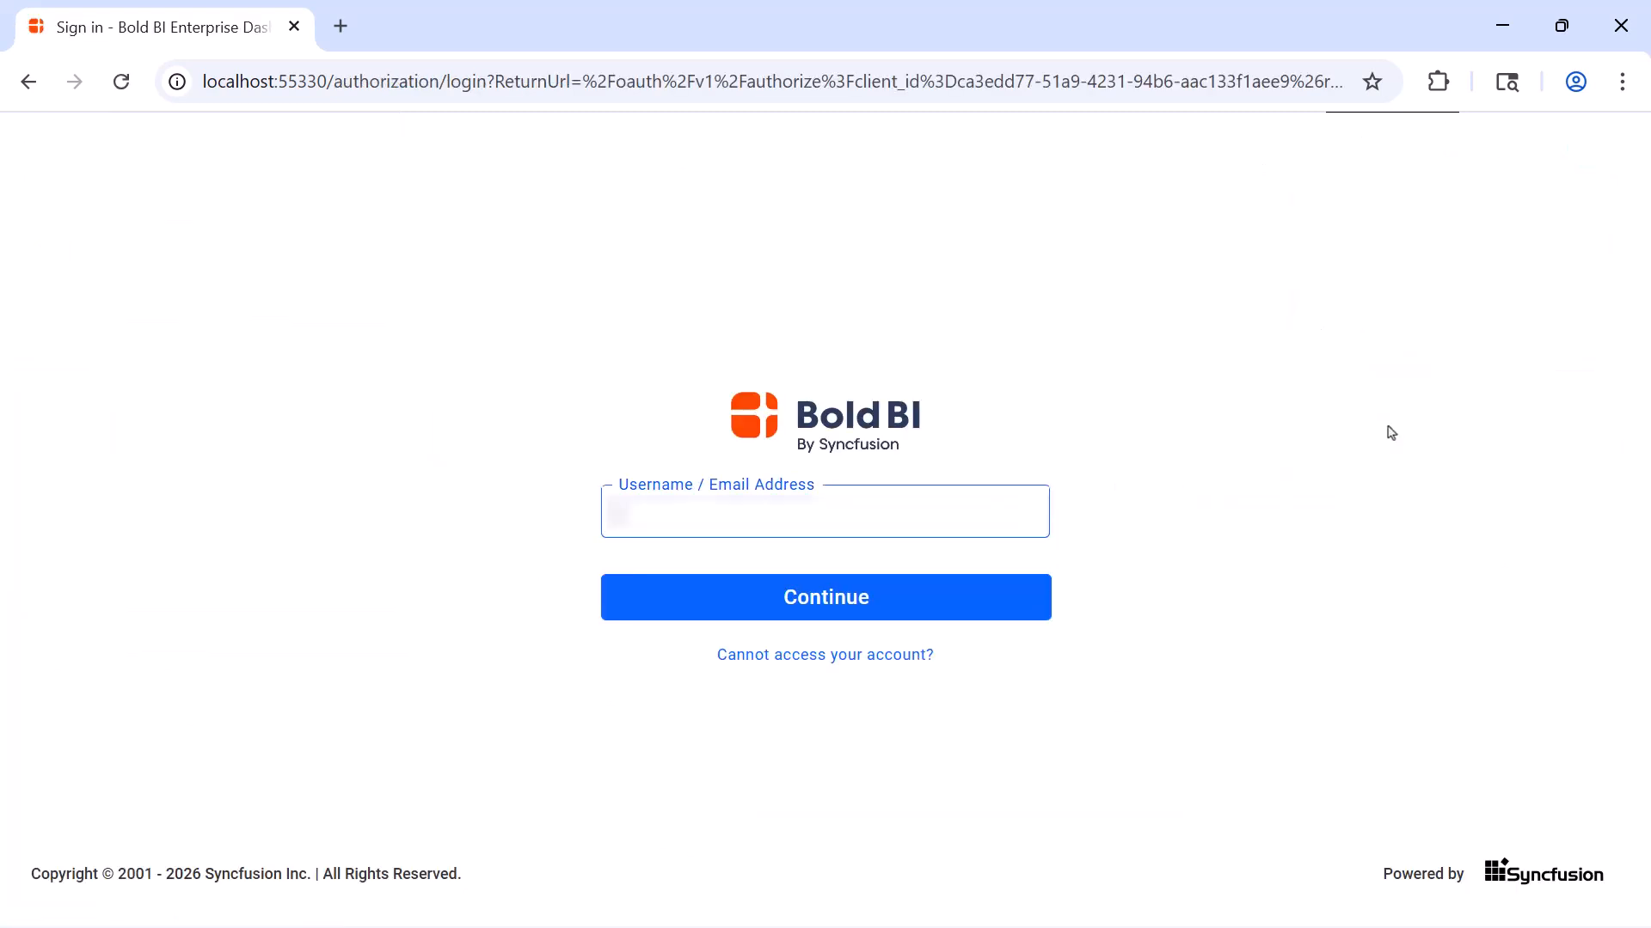
- Sign in with the other user's username and account password, and open the dashboard Configure Custom Attribute at the User Level
text(...)
key(Return)
text(••••••••)
key(Return)
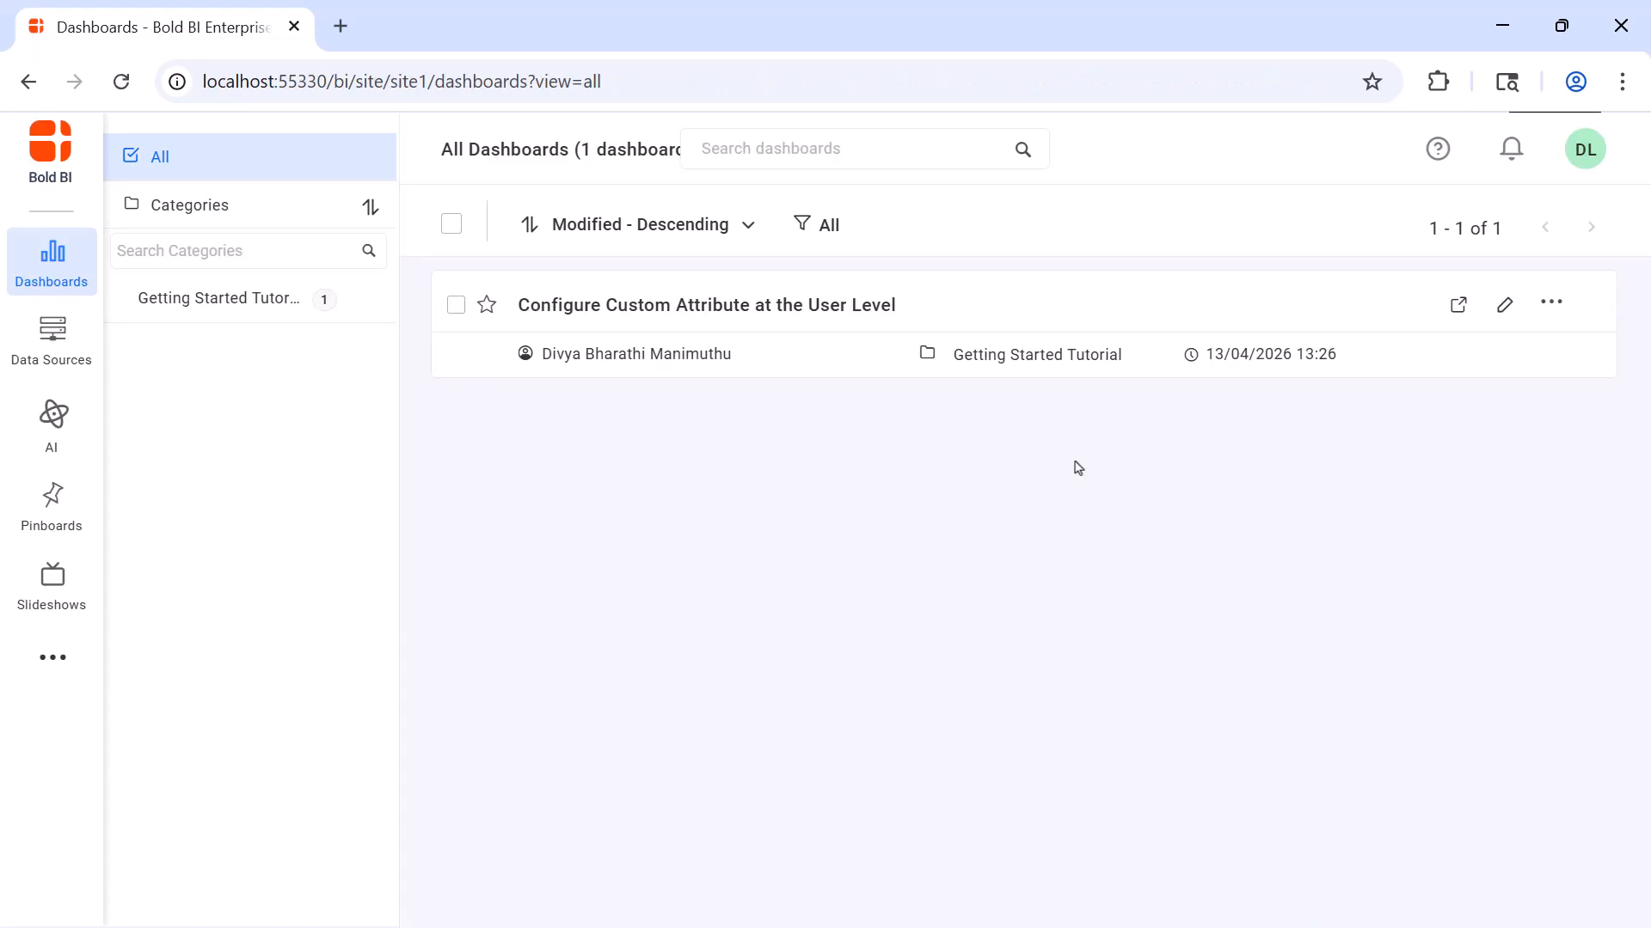
click(1045, 310)
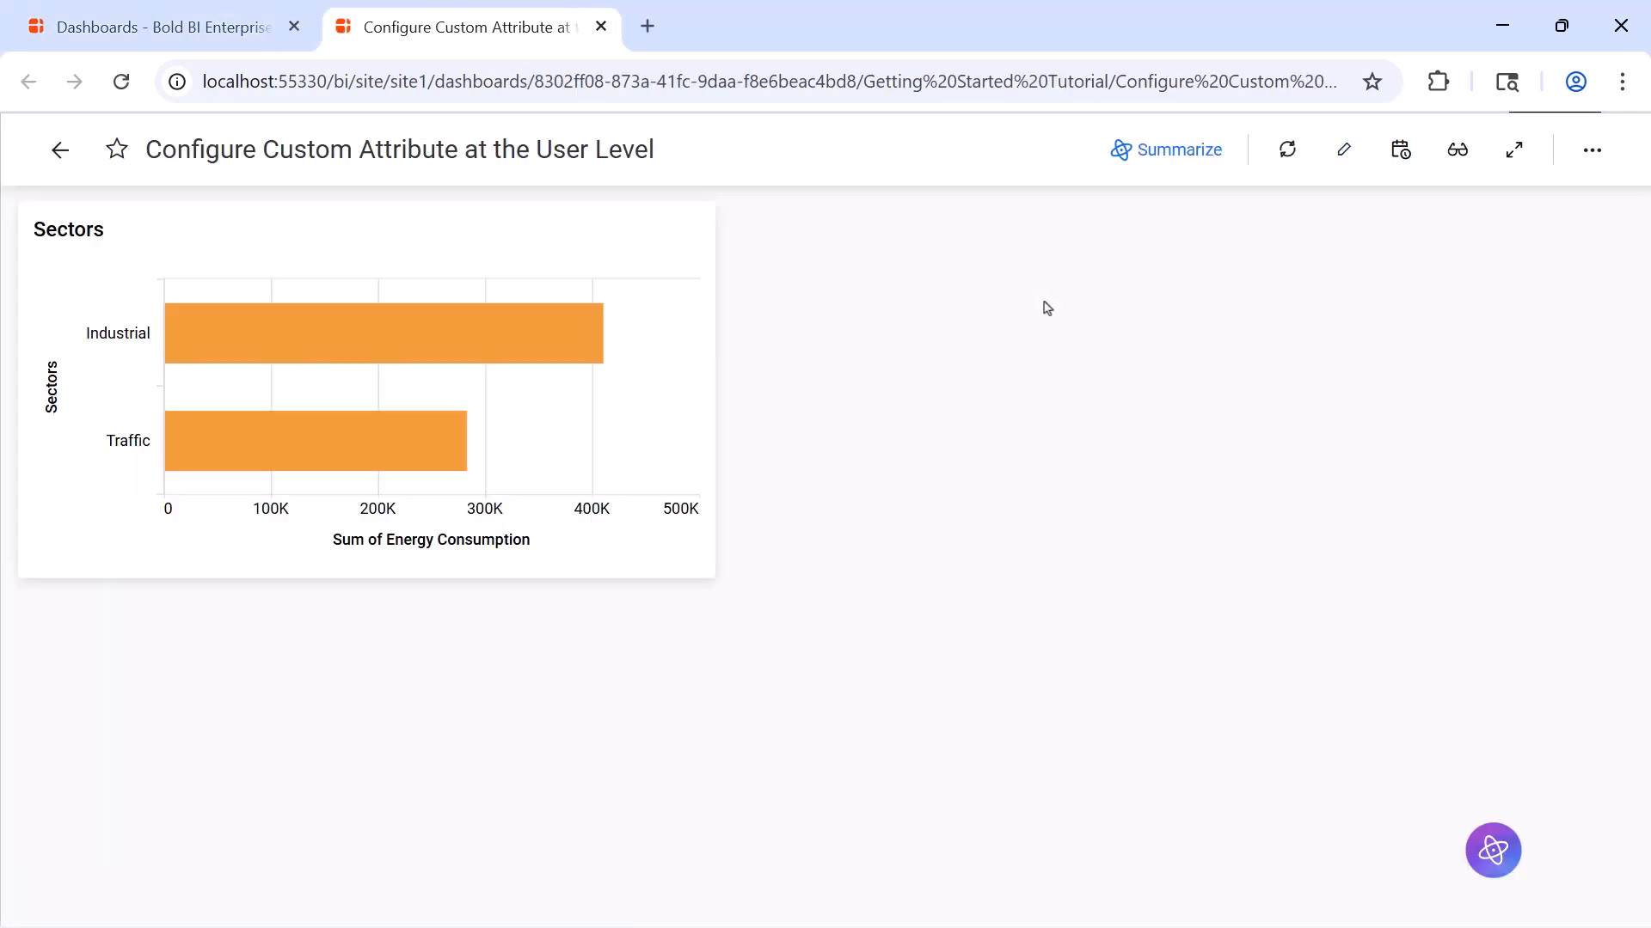